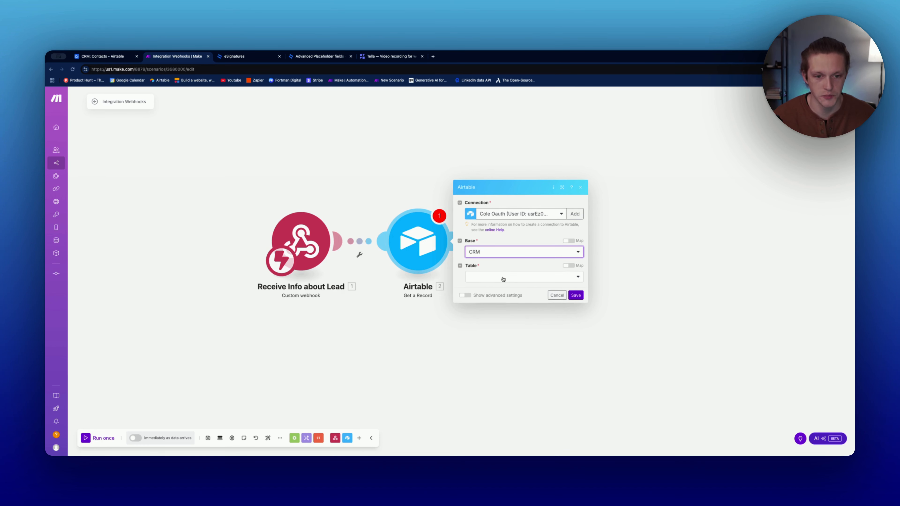
# - Set the Airtable record lookup to the Contacts table, map the webhook's recID as the Record ID, and save the module
pyautogui.click(503, 279)
pyautogui.click(496, 288)
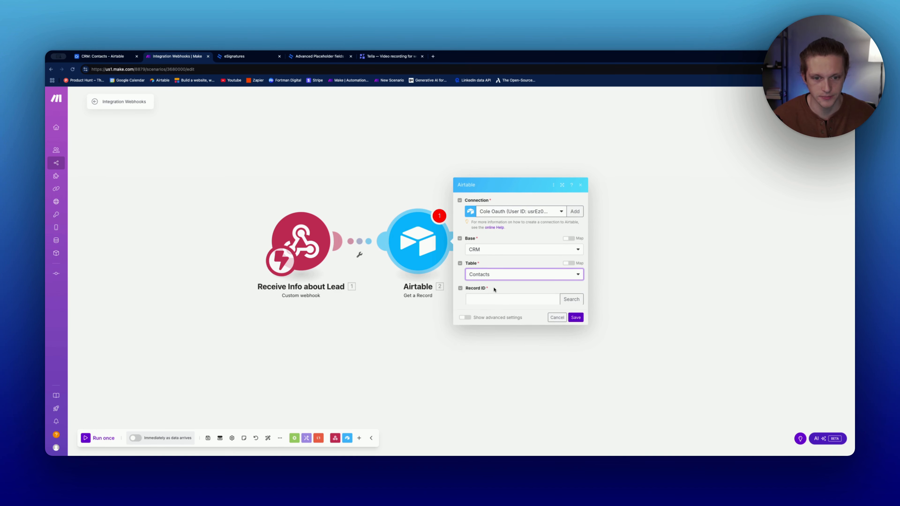
pyautogui.click(494, 286)
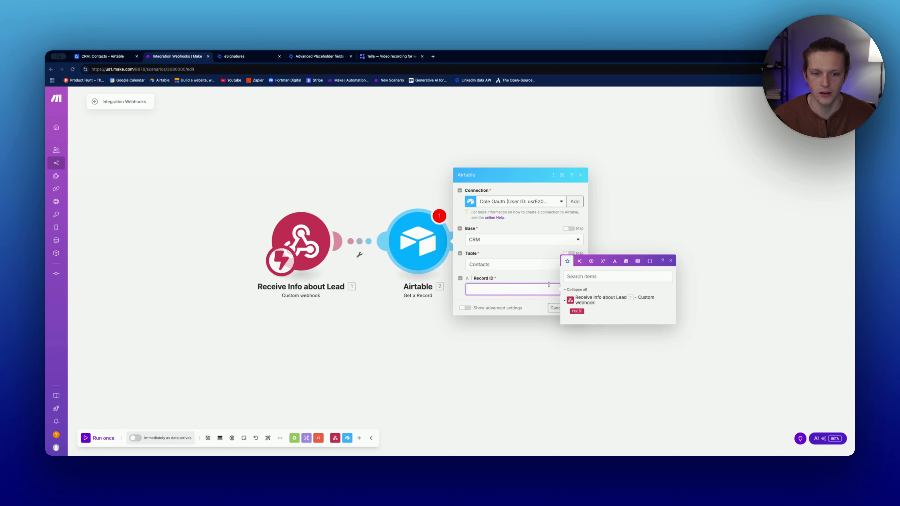
pyautogui.click(577, 311)
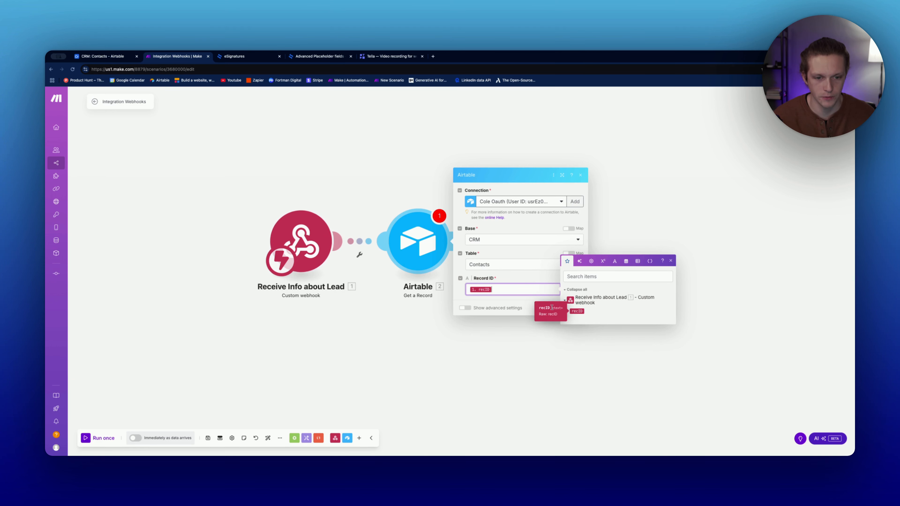
pyautogui.click(538, 308)
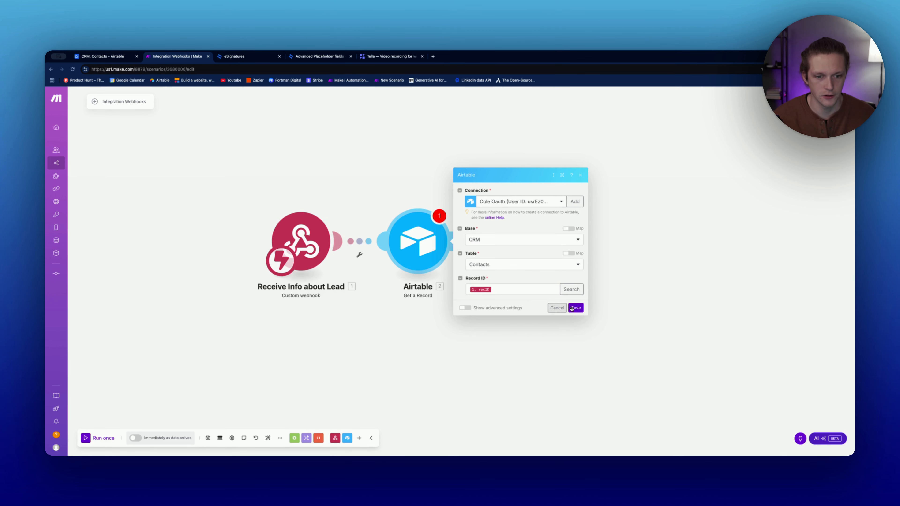
pyautogui.click(572, 308)
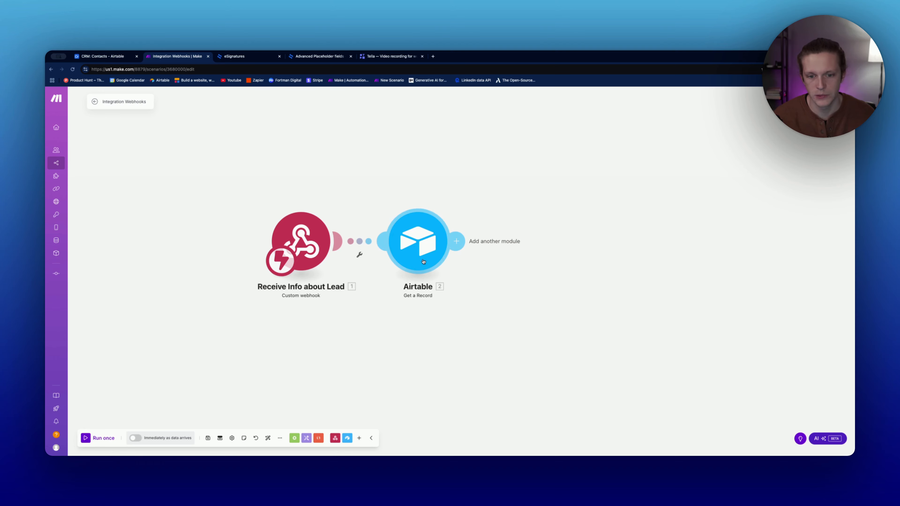
# - Test-run the scenario on new webhook data using the first contact's Send Contract button in Airtable, and inspect the Airtable module's output
pyautogui.click(86, 440)
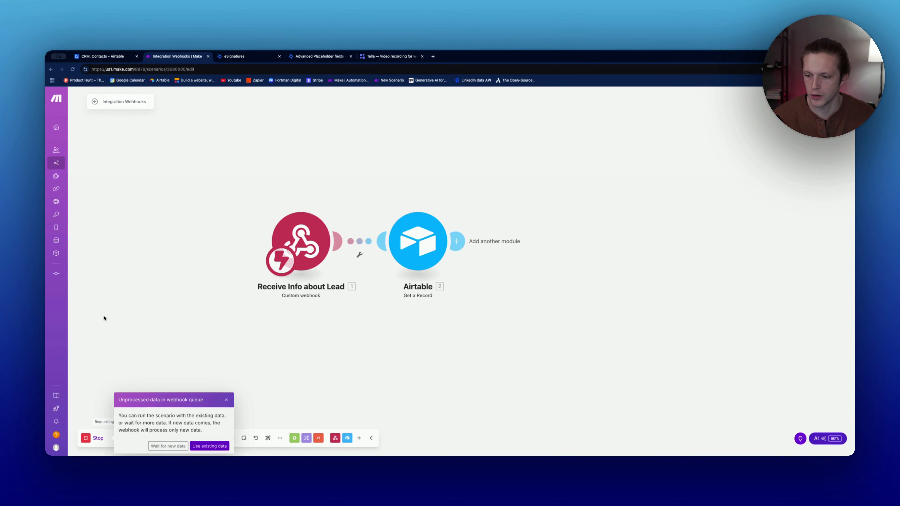
pyautogui.click(169, 447)
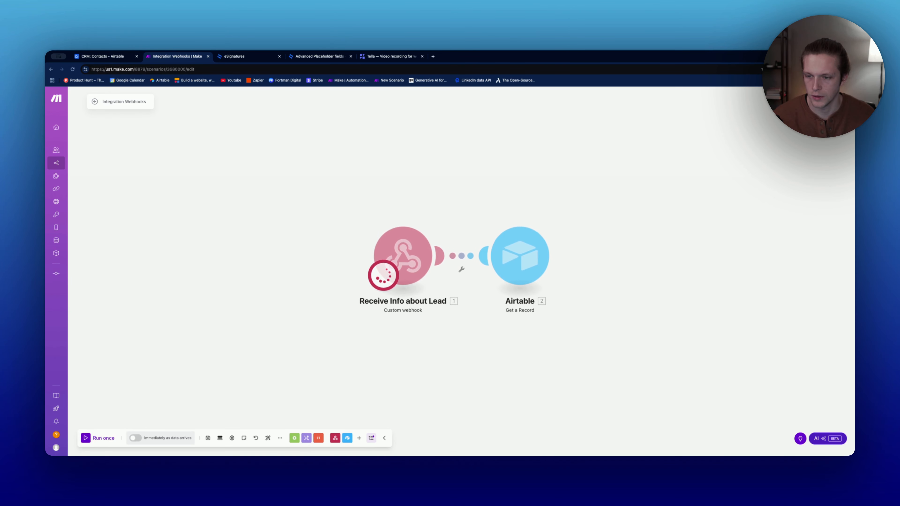
pyautogui.click(113, 59)
pyautogui.click(263, 138)
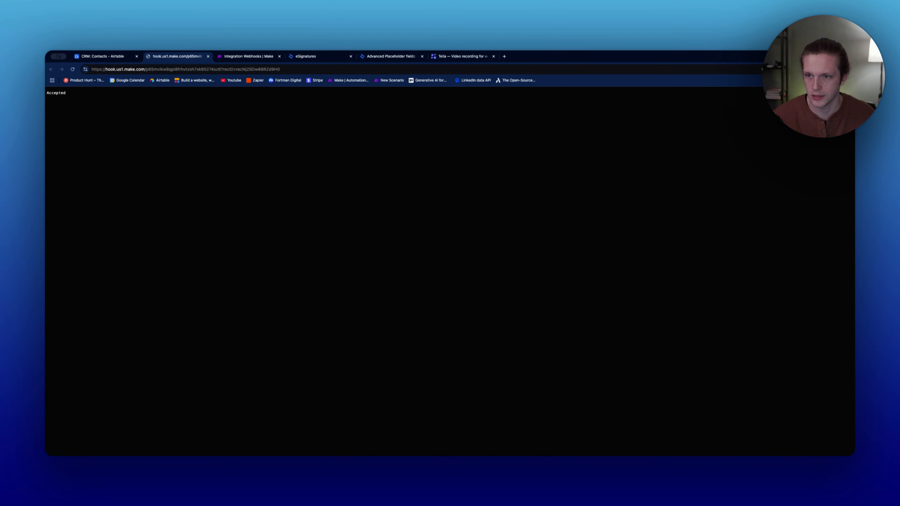
pyautogui.click(208, 56)
pyautogui.click(199, 57)
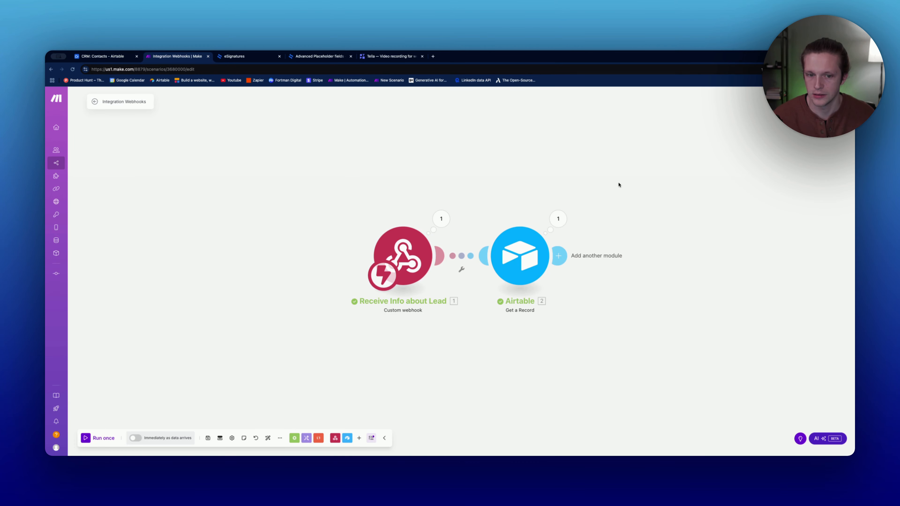
pyautogui.click(558, 219)
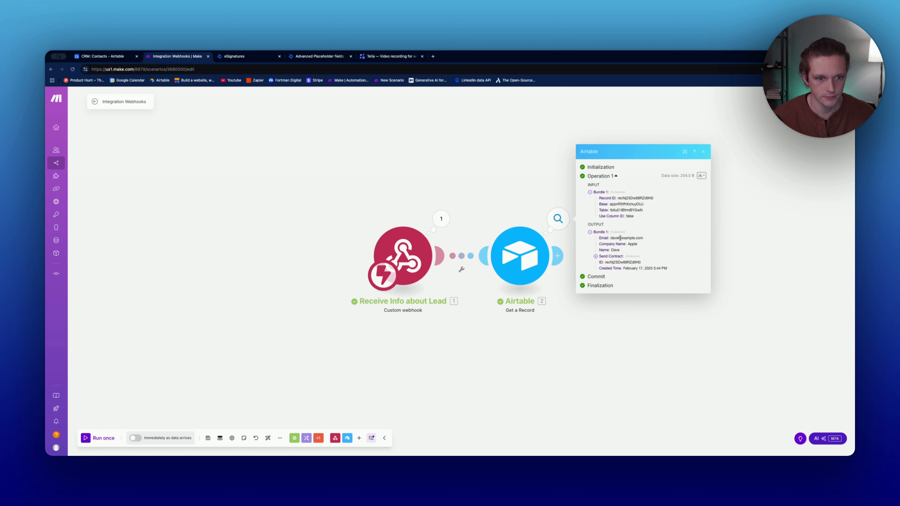
pyautogui.click(757, 224)
# - Rename the Airtable module to "Get Lead Information"
pyautogui.moveTo(669, 283); pyautogui.dragTo(474, 270)
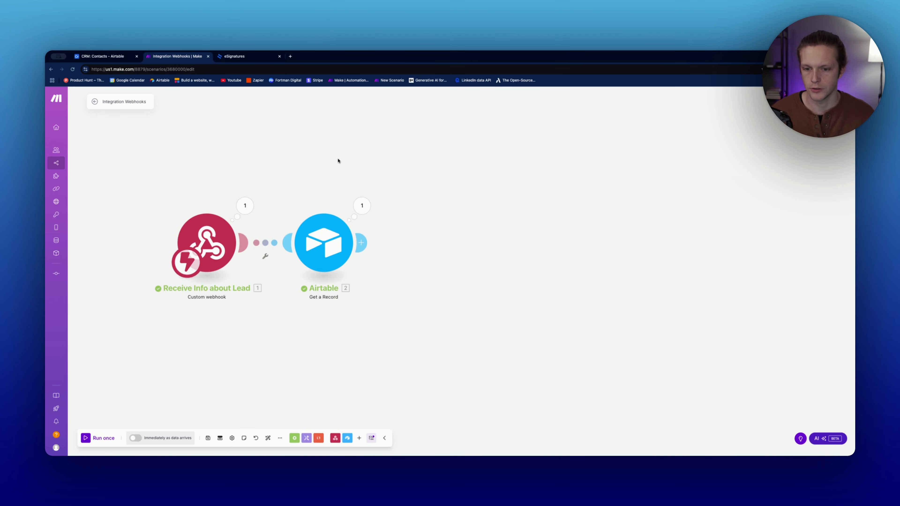
pyautogui.rightClick(337, 253)
pyautogui.click(357, 289)
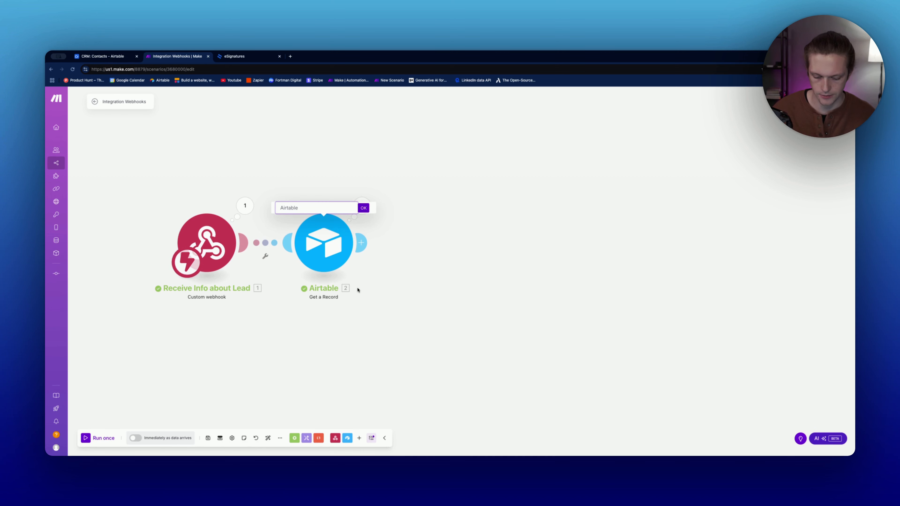
pyautogui.write('Get Lead Inf')
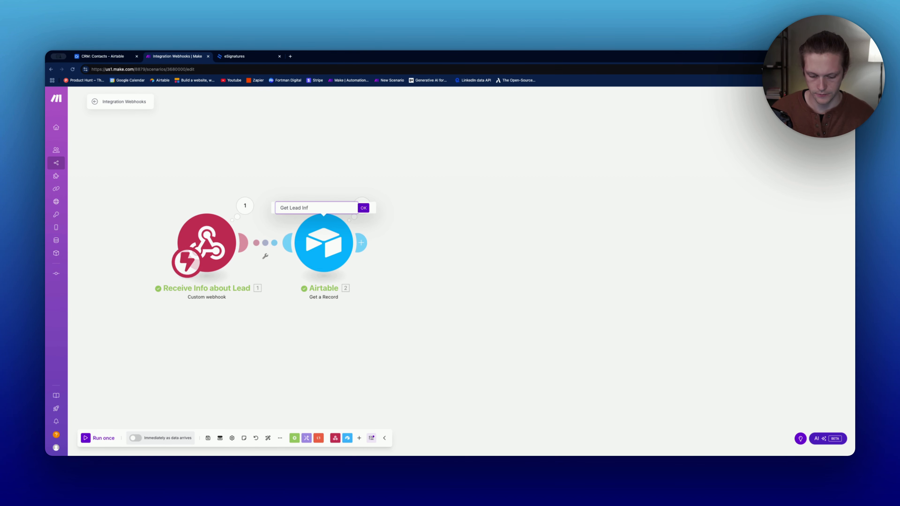
pyautogui.write('ormation')
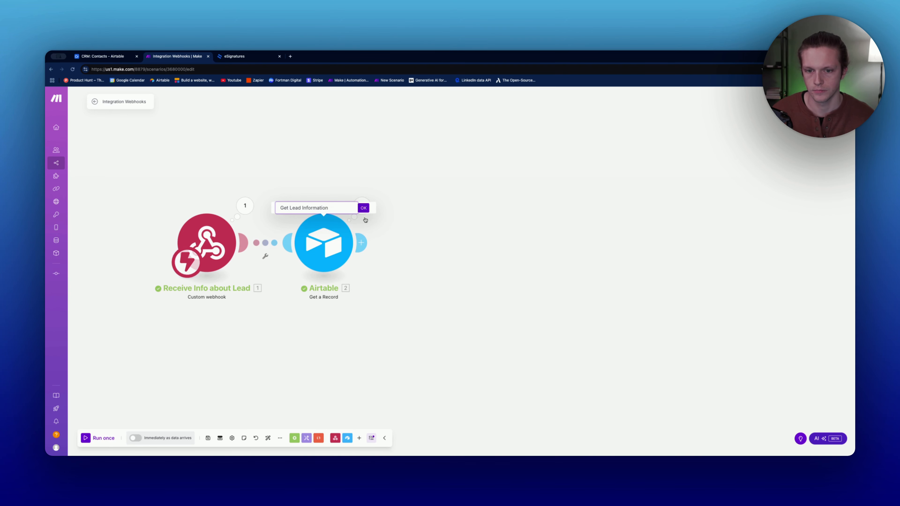
pyautogui.press('Return')
# - Add an eSignatures Create a Contract module after the Get Lead Information module
pyautogui.click(363, 243)
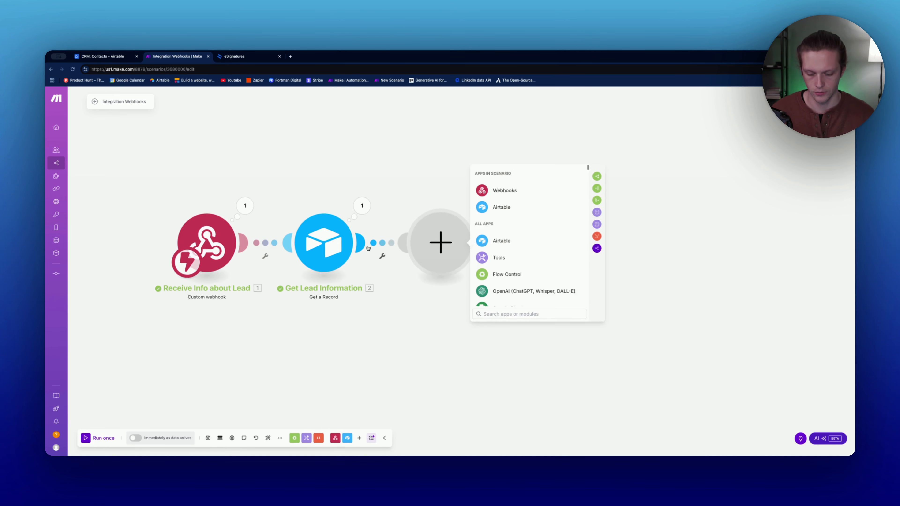
pyautogui.write('esig')
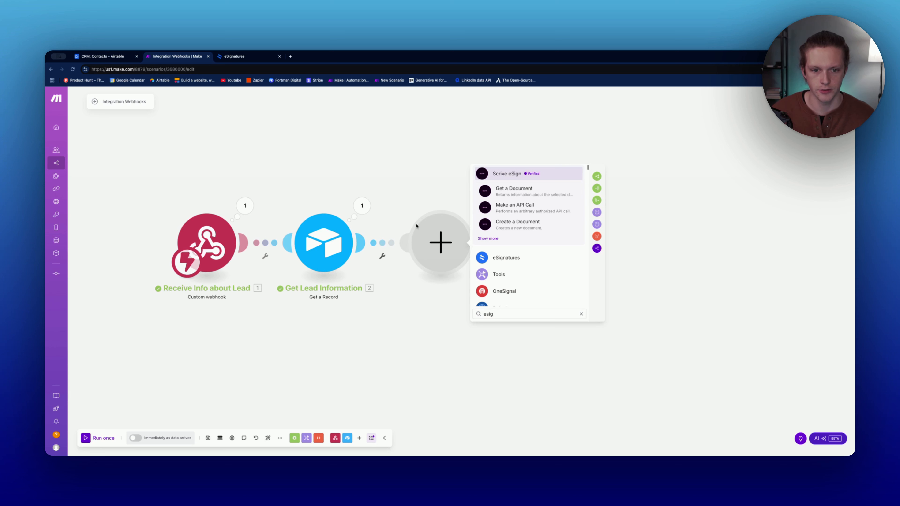
pyautogui.click(503, 257)
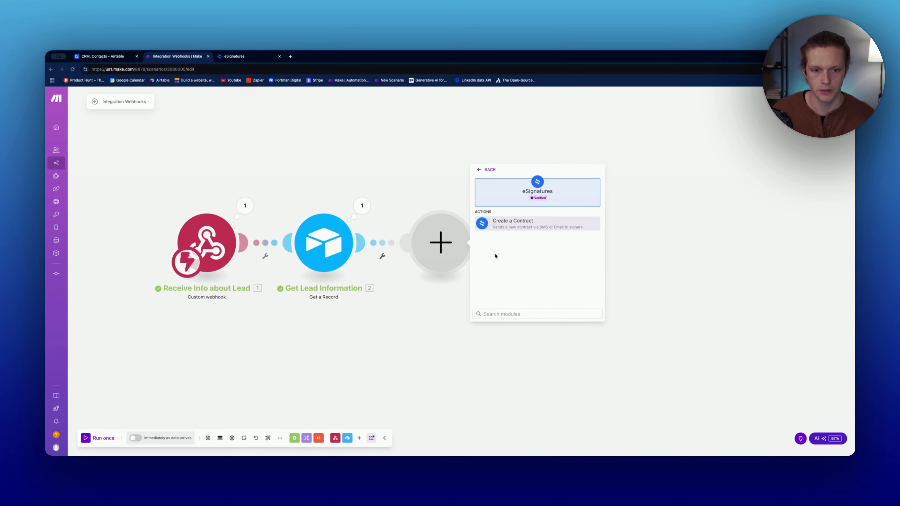
pyautogui.click(515, 228)
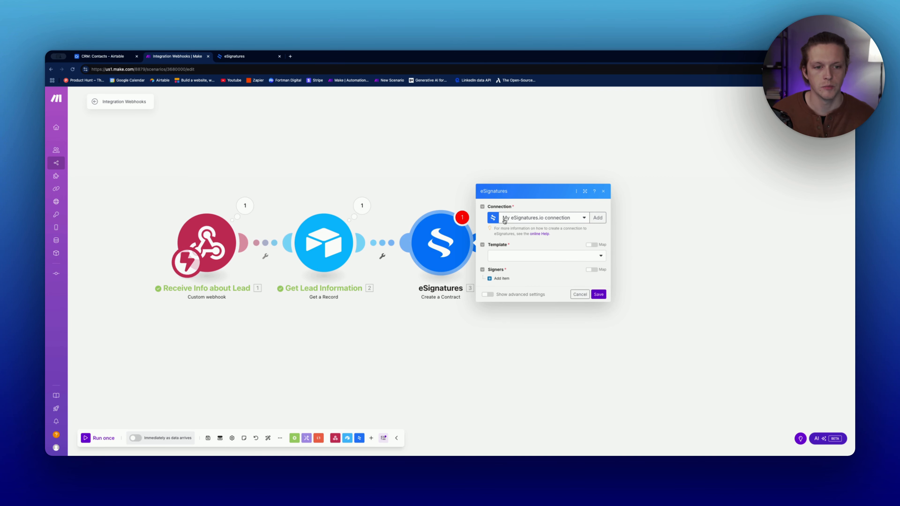
pyautogui.click(598, 218)
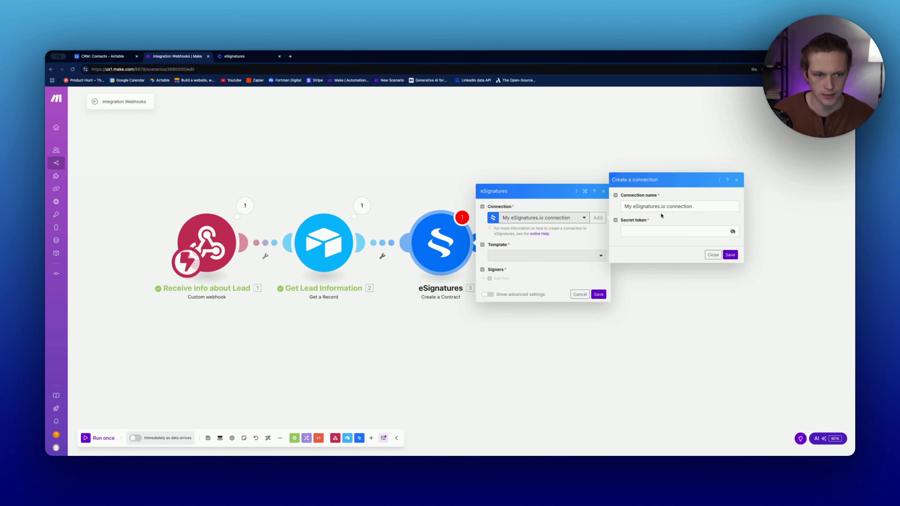
pyautogui.click(670, 236)
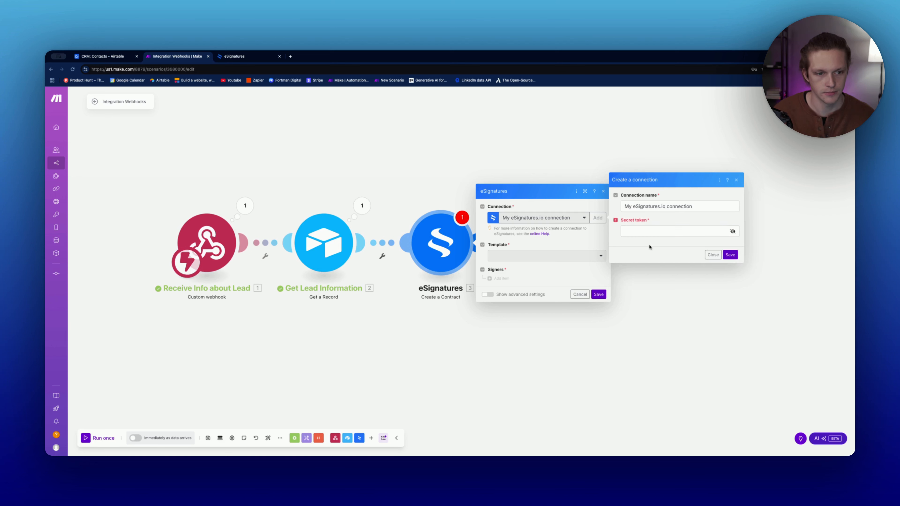
pyautogui.click(708, 255)
pyautogui.click(707, 260)
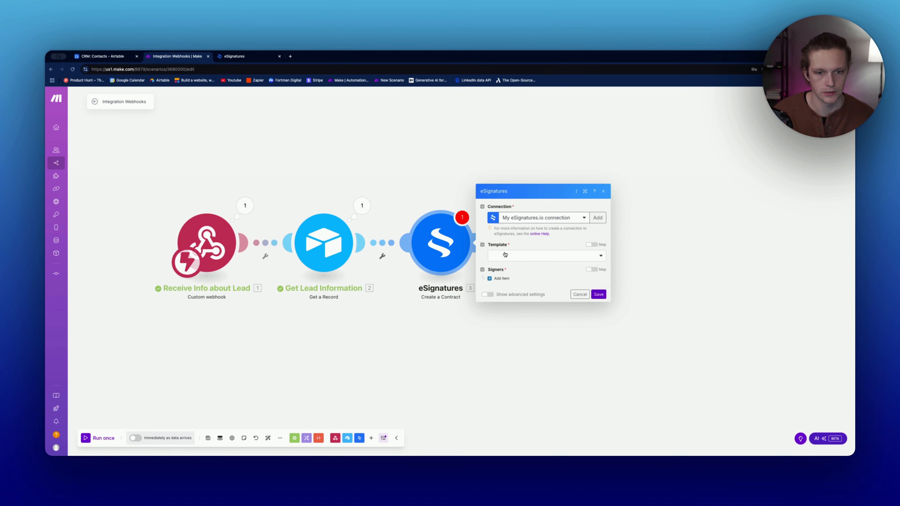
# - Review the contract templates available for the eSignatures module
pyautogui.click(524, 260)
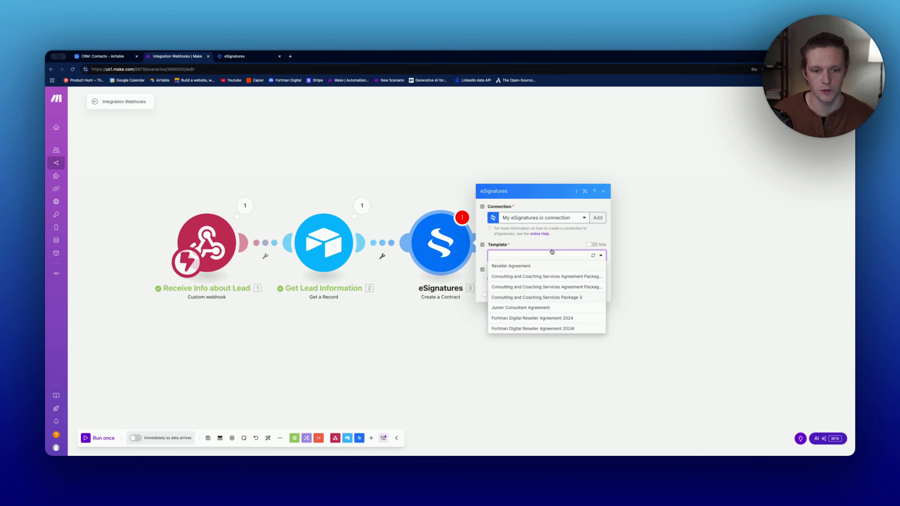
pyautogui.click(563, 245)
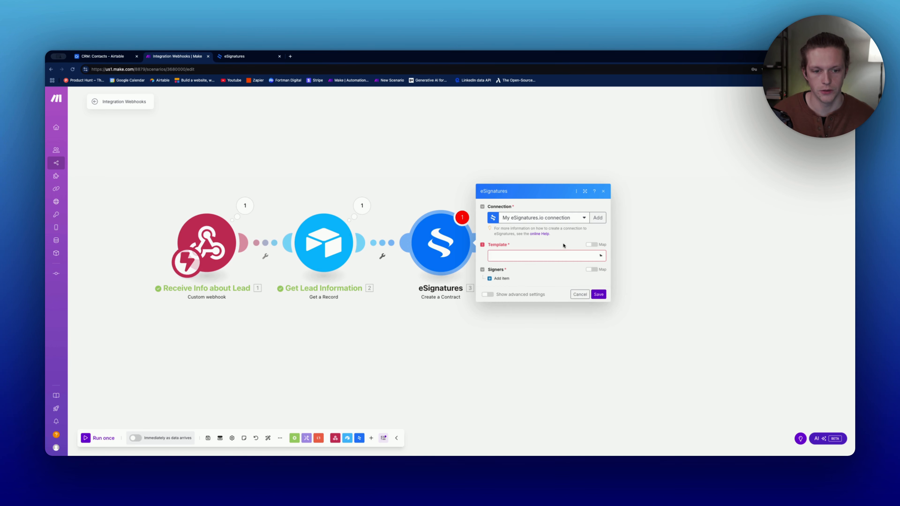
pyautogui.click(576, 258)
pyautogui.click(576, 258)
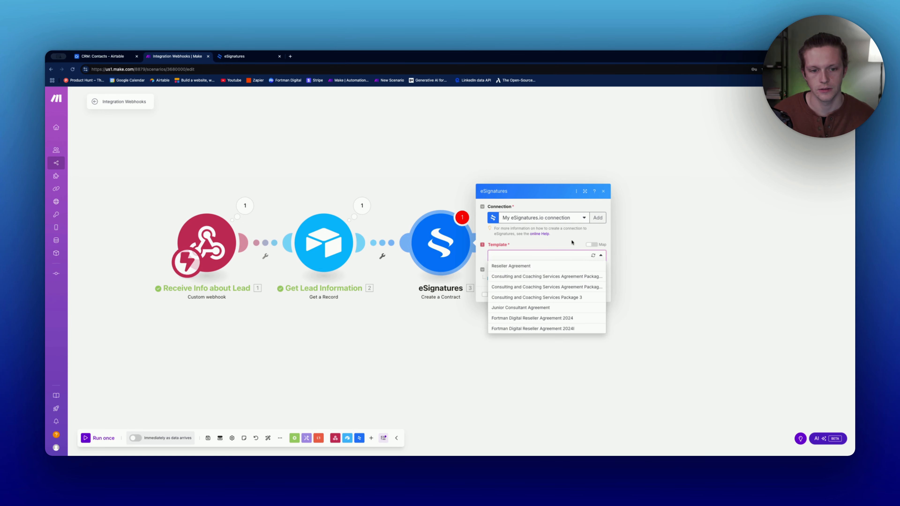
# - Switch to the eSignatures site and create a new blank contract template
pyautogui.click(222, 60)
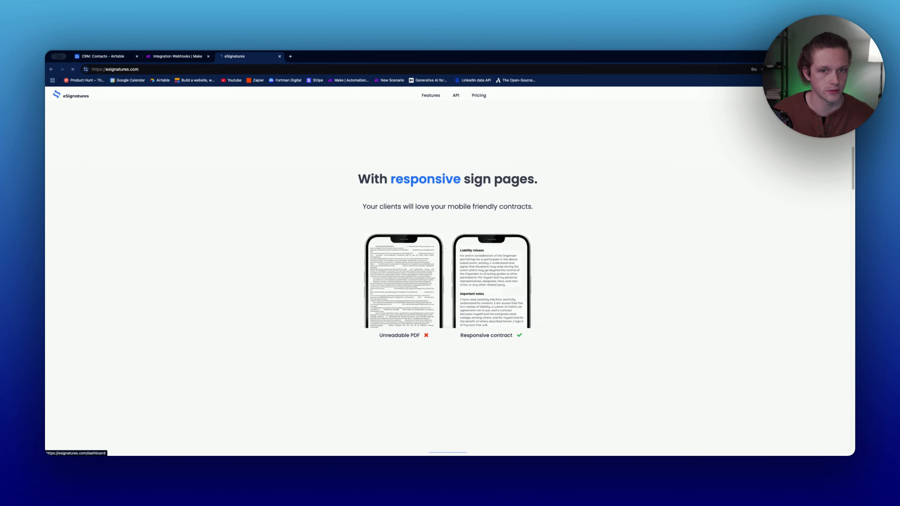
pyautogui.click(771, 95)
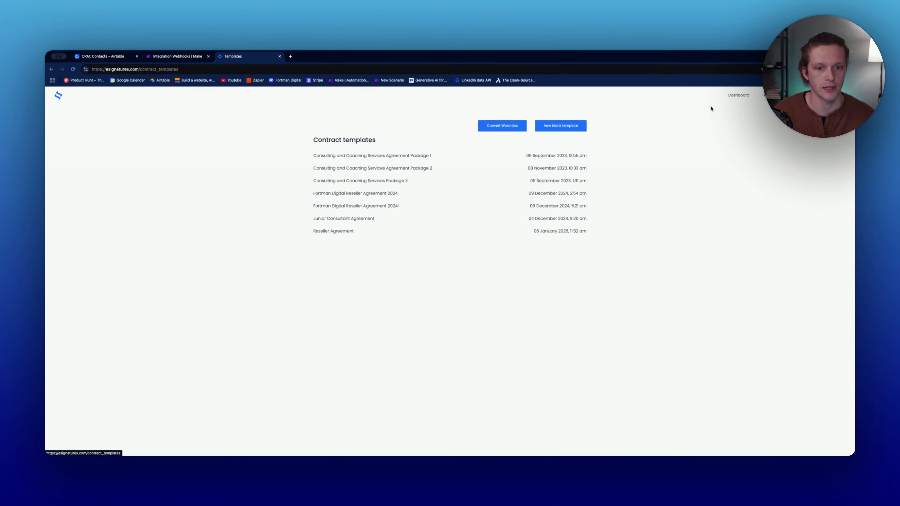
pyautogui.click(561, 126)
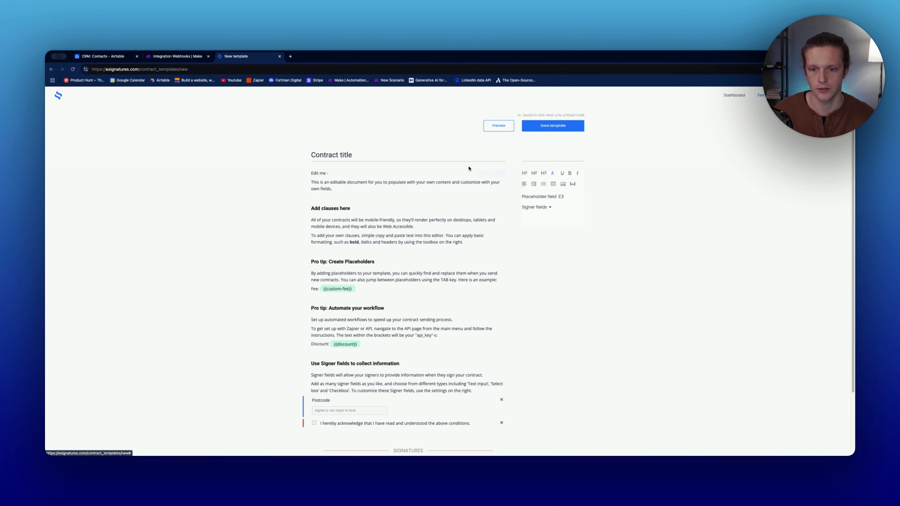
# - Title the new contract template "DemoContract for Youtube"
pyautogui.click(325, 155)
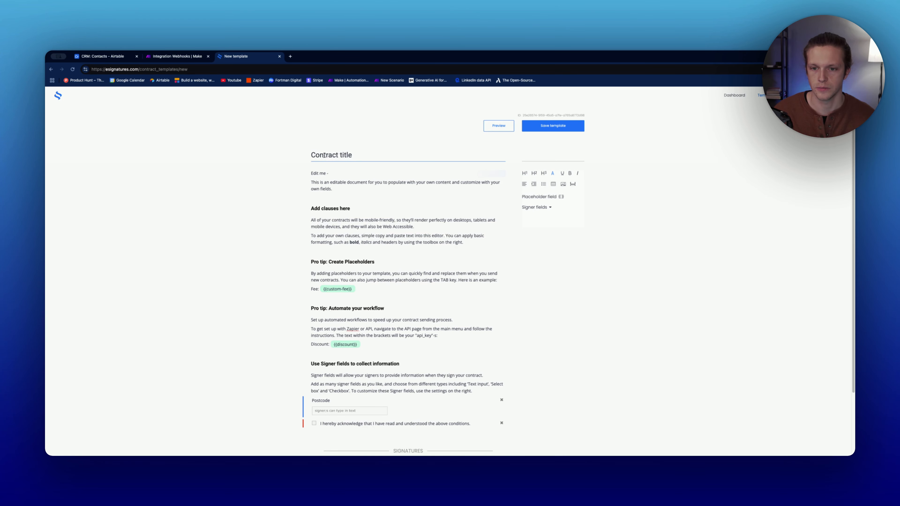
pyautogui.write('Demo')
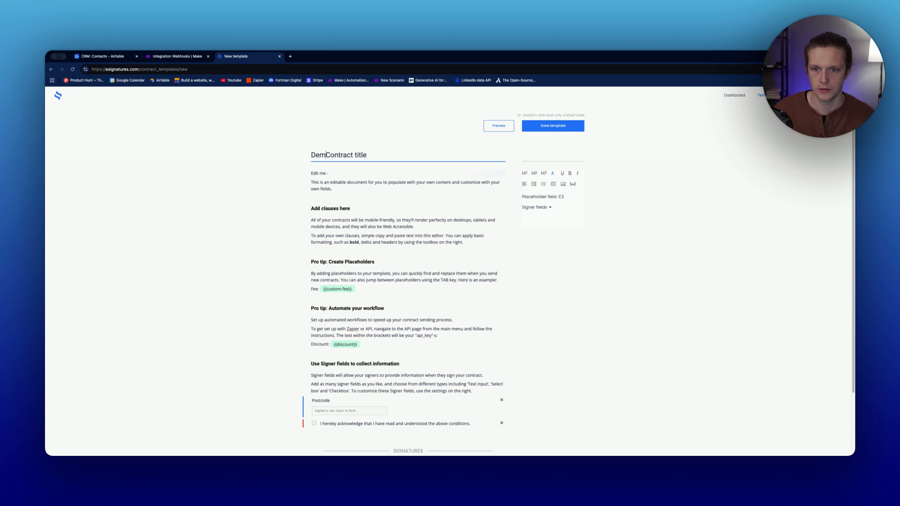
pyautogui.doubleClick(364, 155)
pyautogui.press('BackSpace')
pyautogui.write('for Youtube')
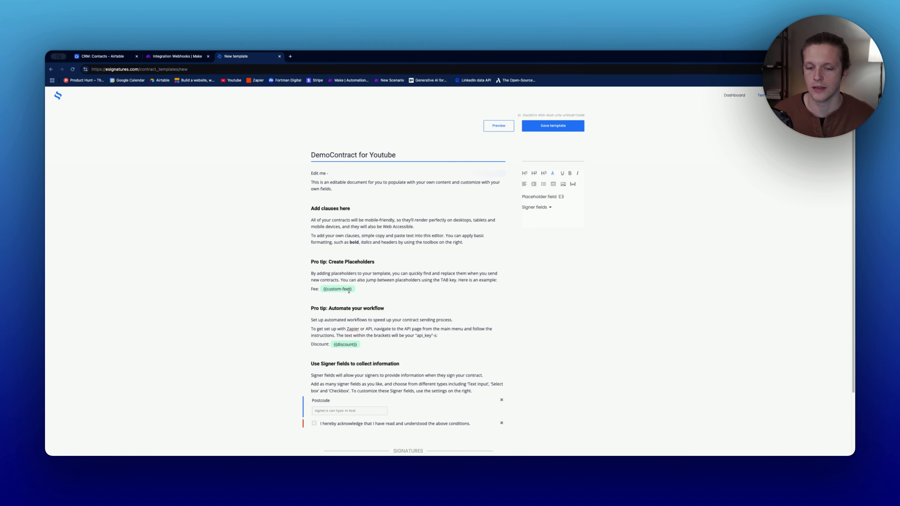
# - Check the contact fields in Airtable and replace the template's custom-fee placeholder name with "company-name"
pyautogui.moveTo(354, 290); pyautogui.dragTo(327, 289)
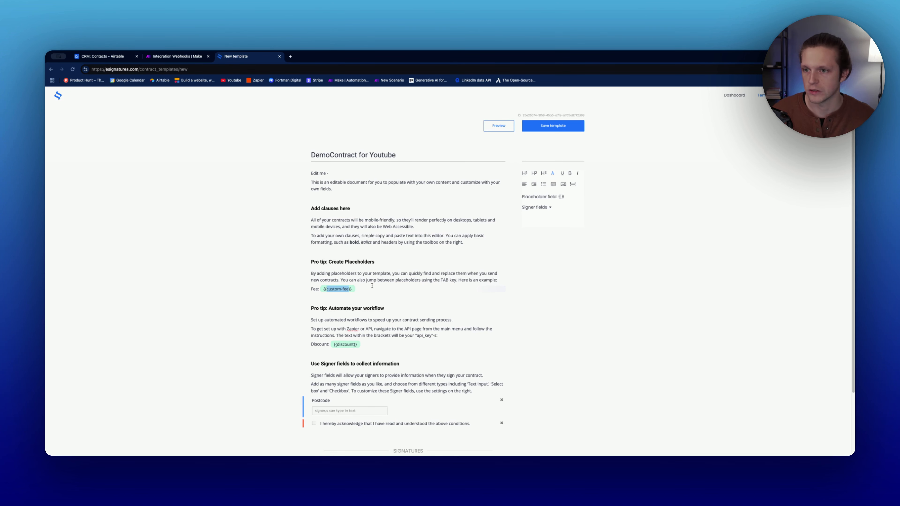
pyautogui.click(112, 53)
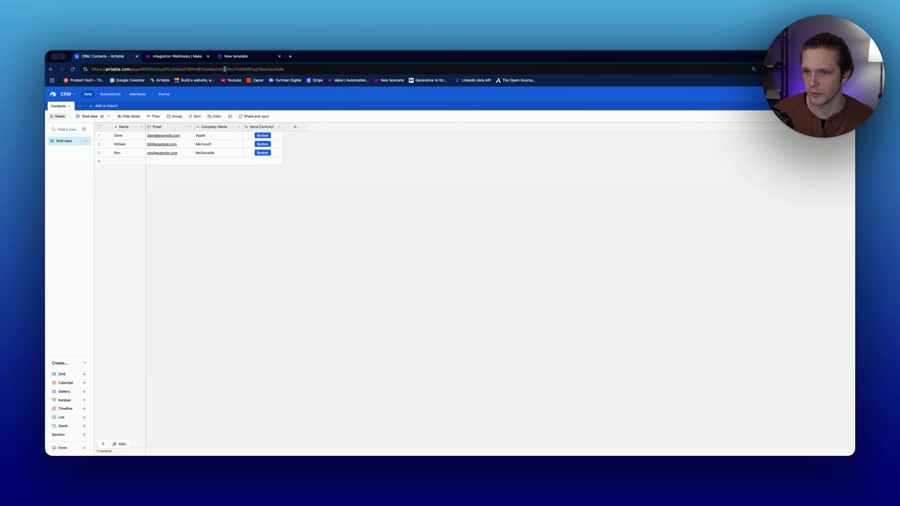
pyautogui.click(232, 56)
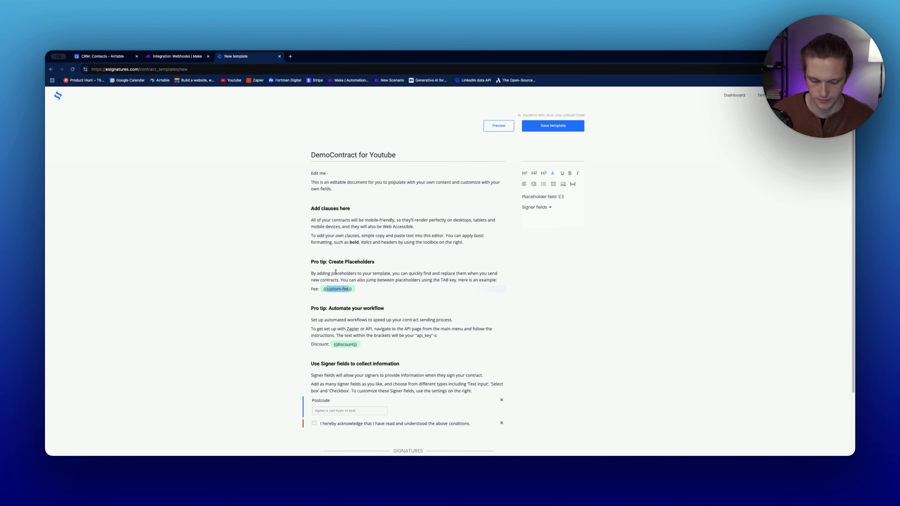
pyautogui.write('company')
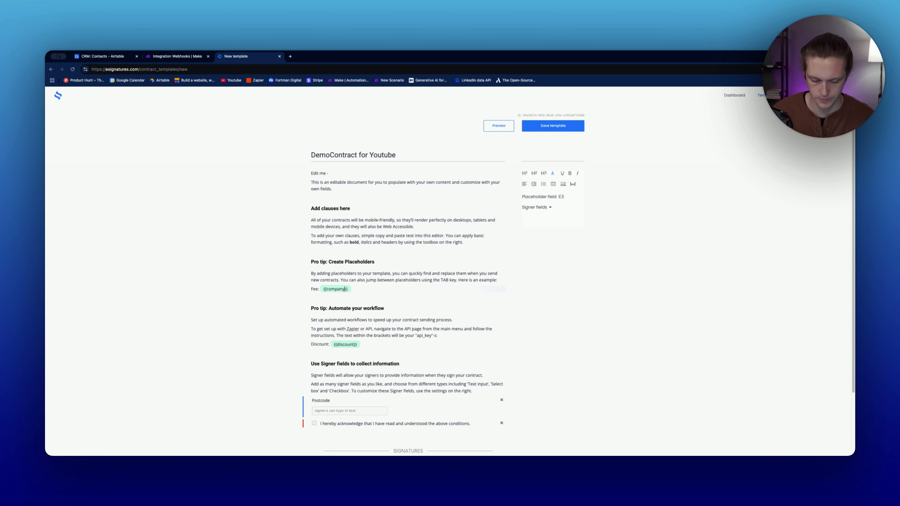
pyautogui.write('-name')
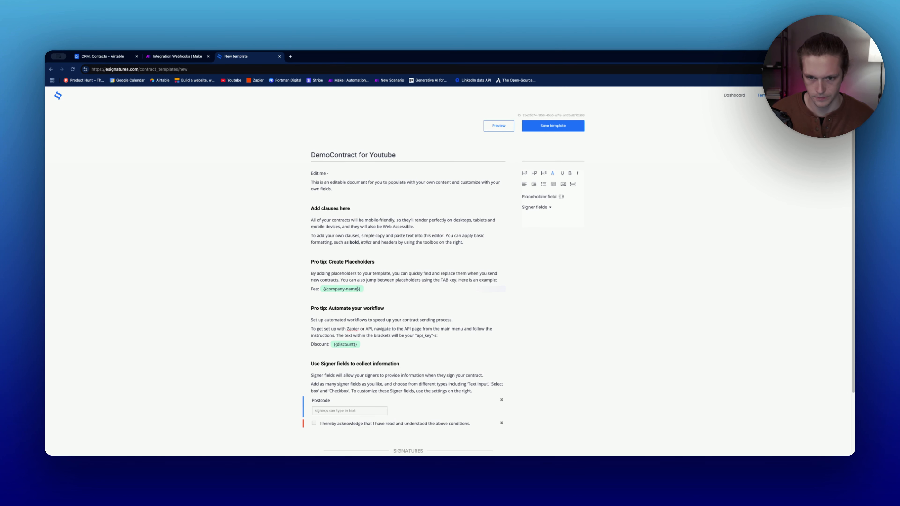
# - Replace the discount placeholder's name with "name" and save the contract template
pyautogui.moveTo(355, 345); pyautogui.dragTo(337, 345)
pyautogui.write('c')
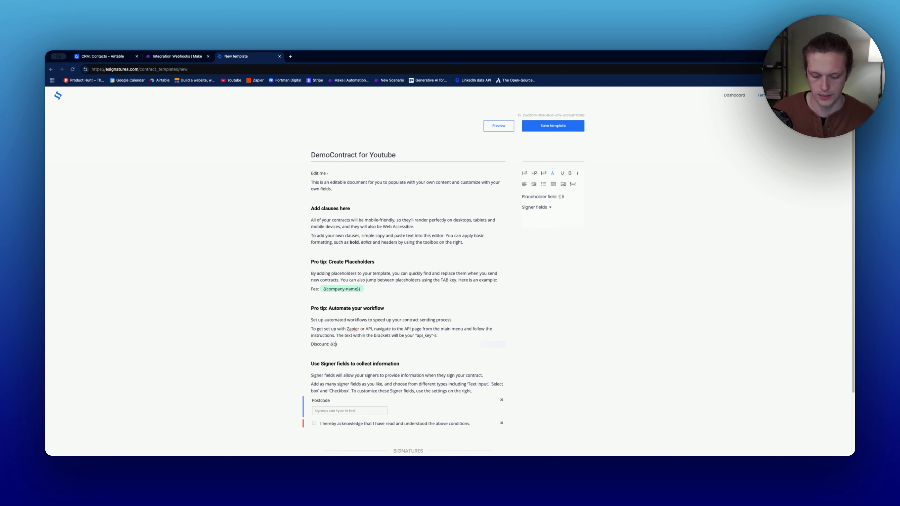
pyautogui.write('ame')
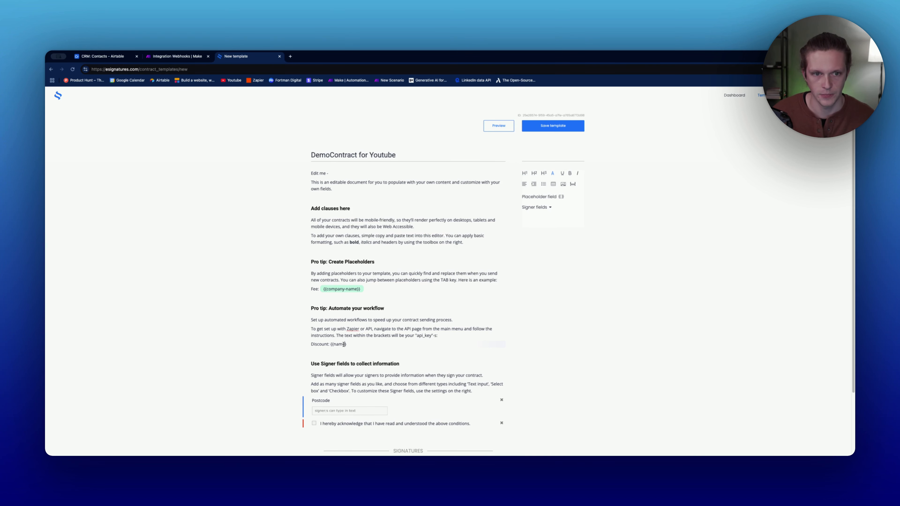
pyautogui.click(571, 125)
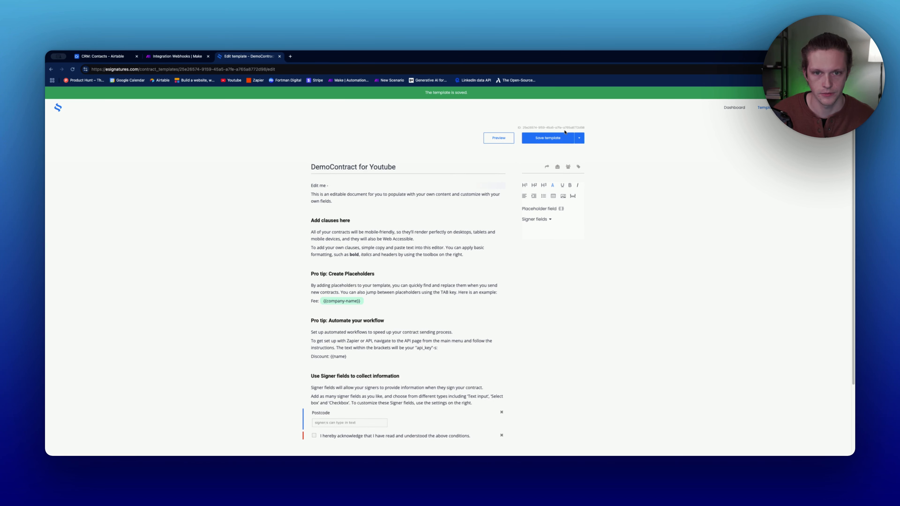
# - Switch back to the Make scenario, discard the open eSignatures module settings, save the scenario and reload it
pyautogui.click(169, 57)
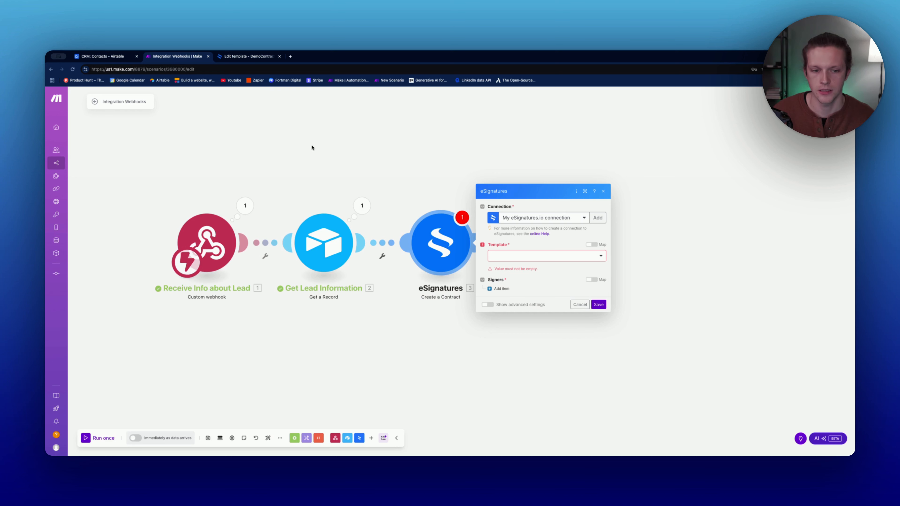
pyautogui.click(580, 305)
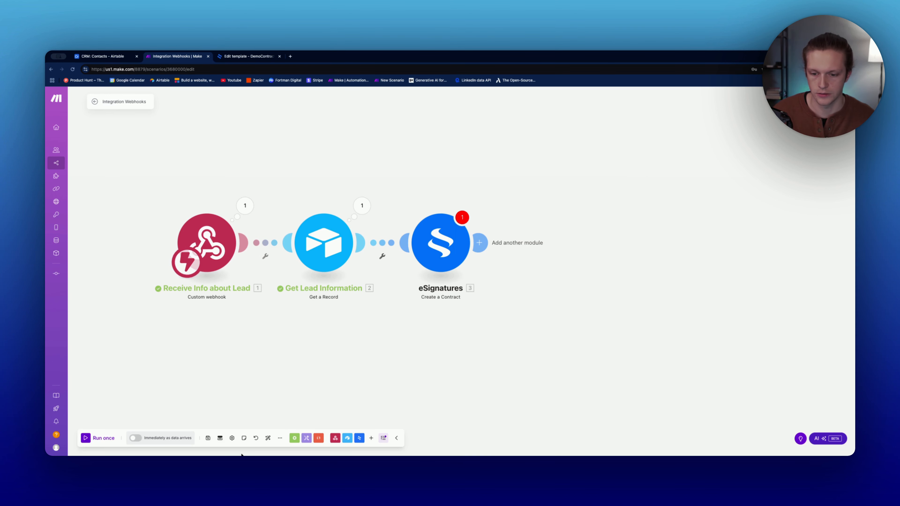
pyautogui.click(208, 439)
pyautogui.click(309, 446)
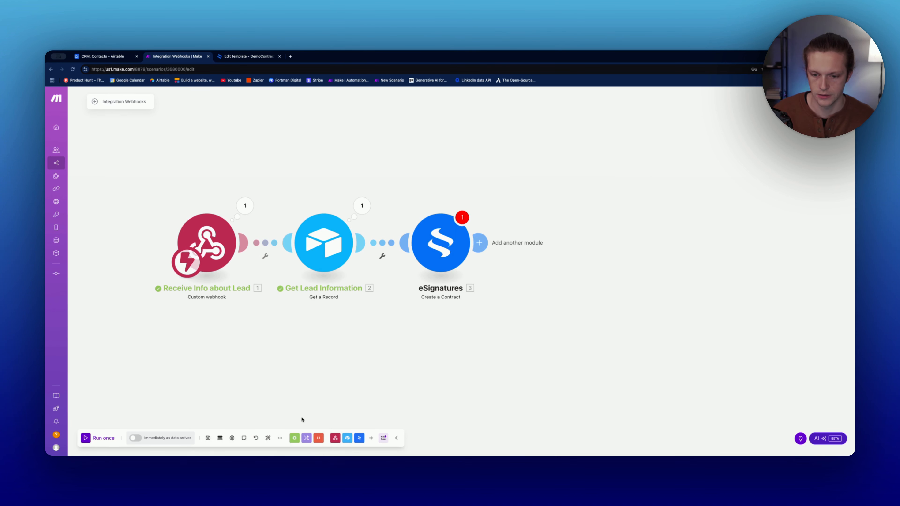
pyautogui.click(72, 69)
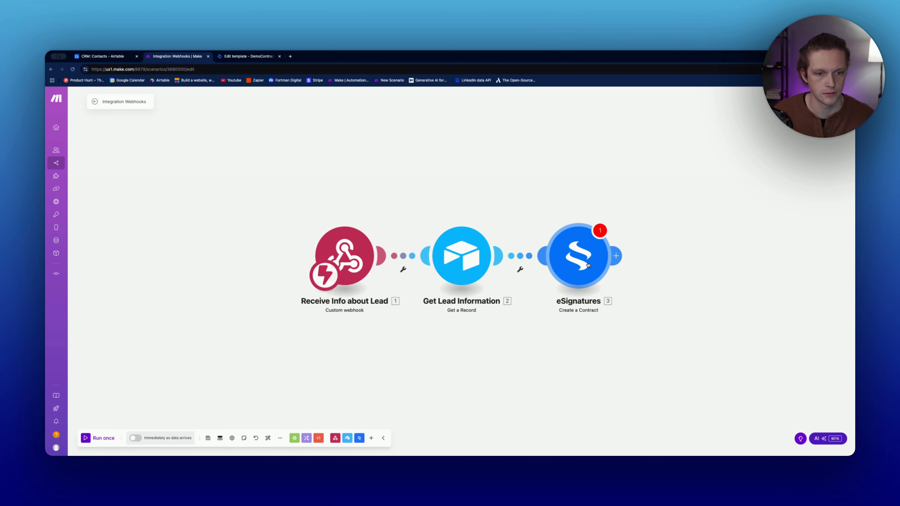
pyautogui.moveTo(588, 265); pyautogui.dragTo(581, 202)
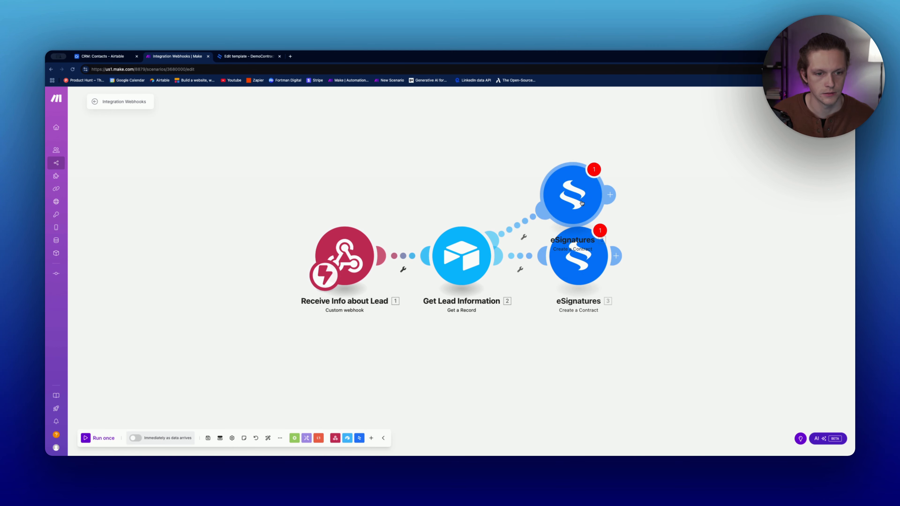
pyautogui.click(73, 69)
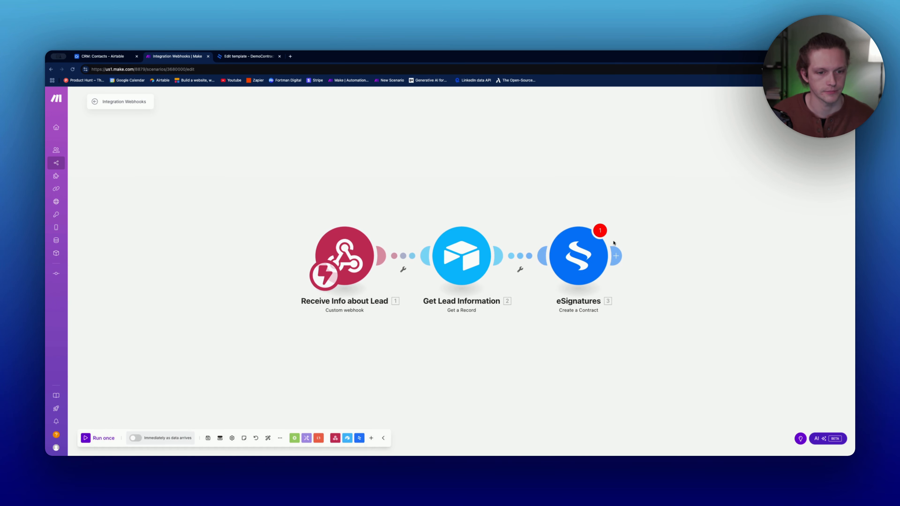
# - Open the eSignatures module's settings and choose the "DemoContract for Youtube" template
pyautogui.click(585, 271)
pyautogui.moveTo(585, 271); pyautogui.dragTo(592, 293)
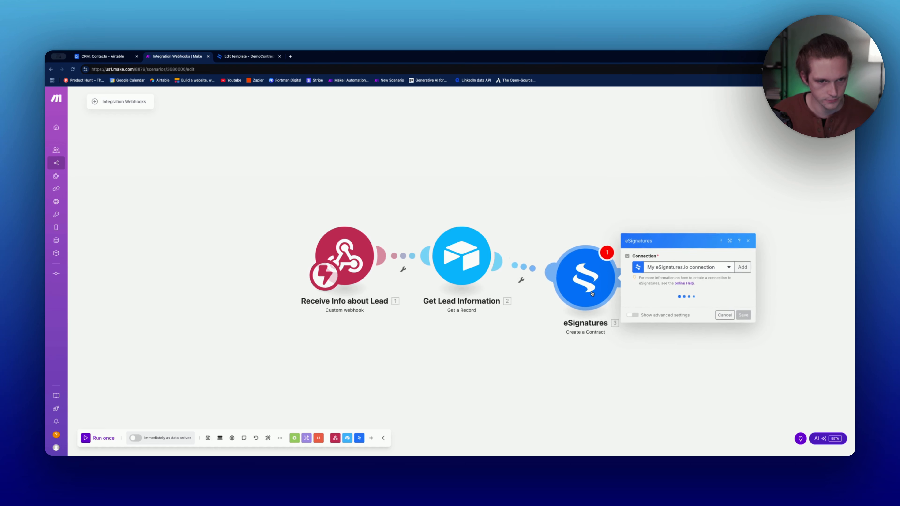
pyautogui.click(679, 274)
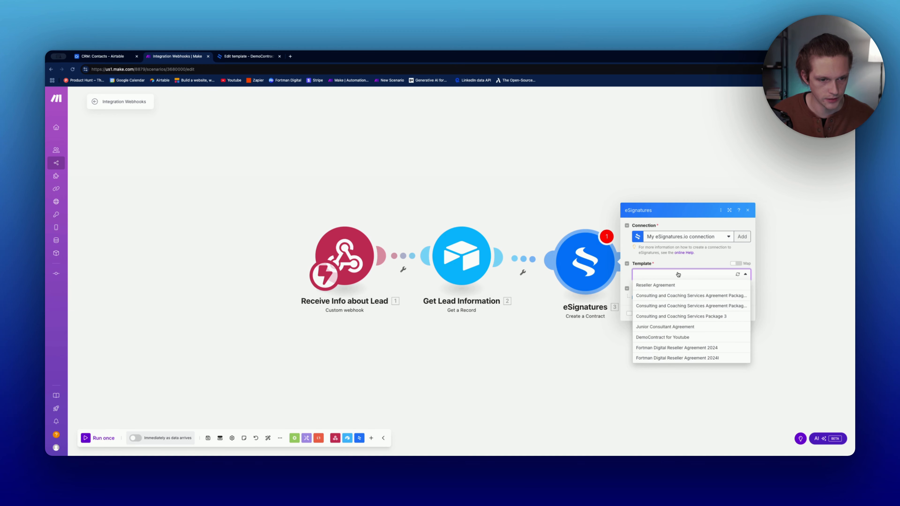
pyautogui.click(655, 337)
# - Add a placeholder field with the API key company-name and map its value to Company Name from Get Lead Information
pyautogui.click(644, 287)
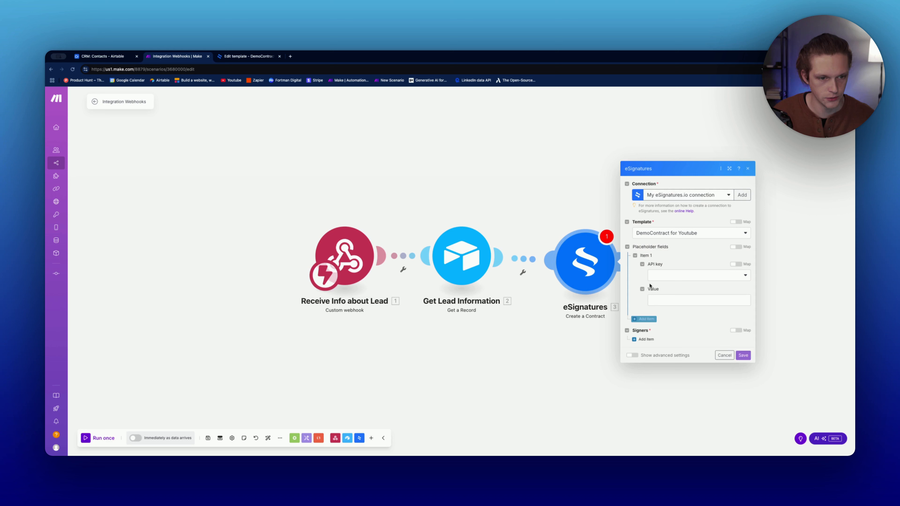
pyautogui.click(679, 276)
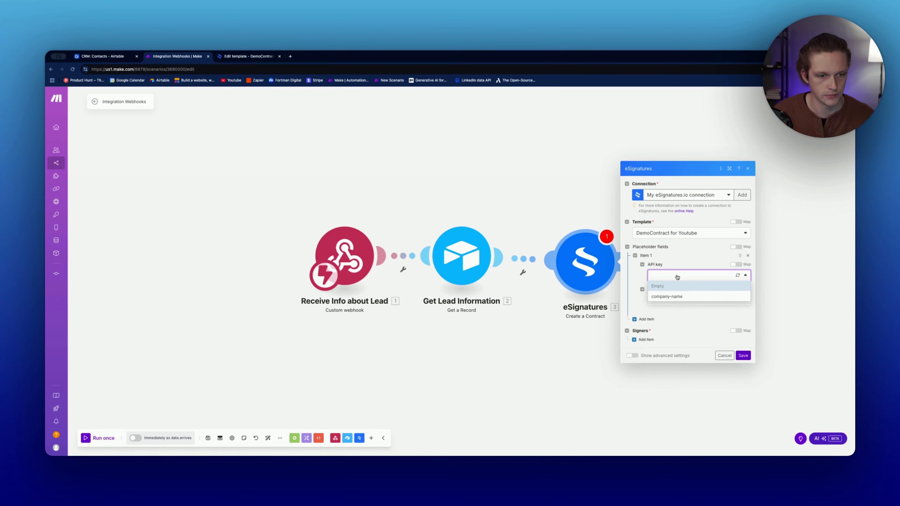
pyautogui.click(667, 297)
pyautogui.click(667, 301)
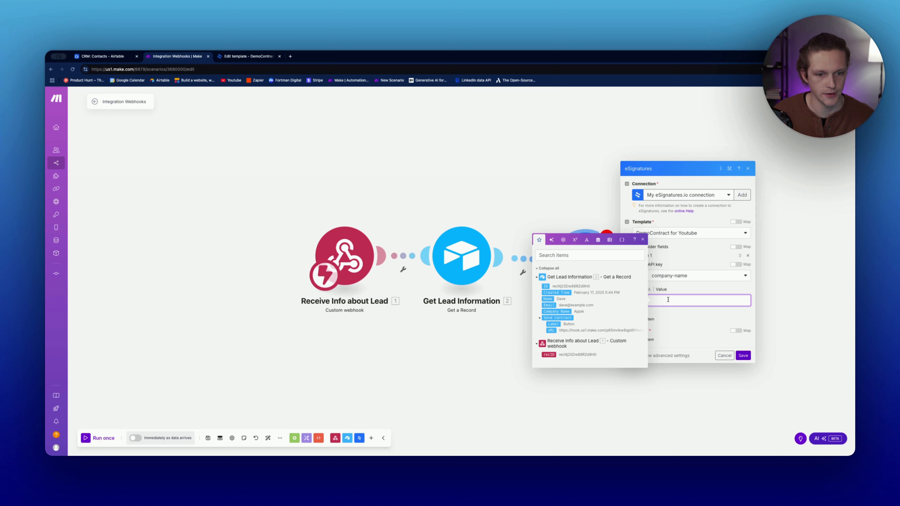
pyautogui.click(557, 312)
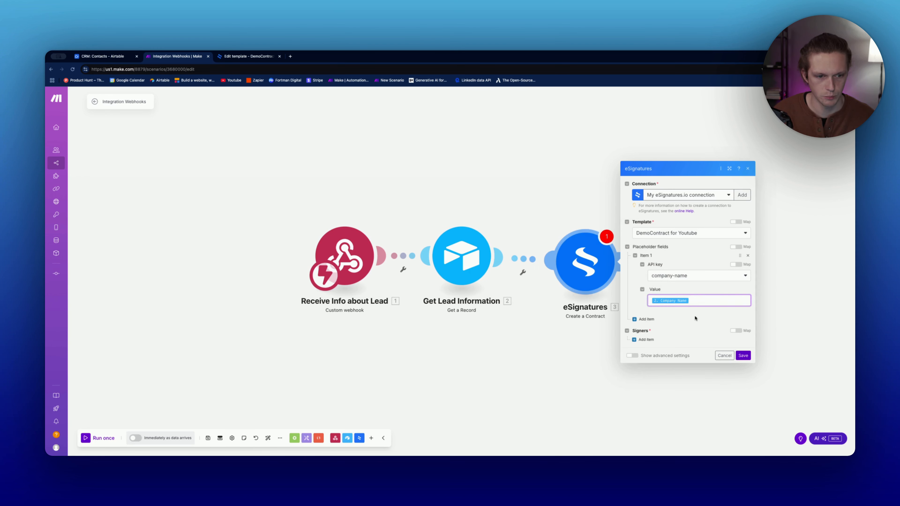
# - Add a signer and map its name and email to the Name and Email fields from Get Lead Information
pyautogui.click(646, 340)
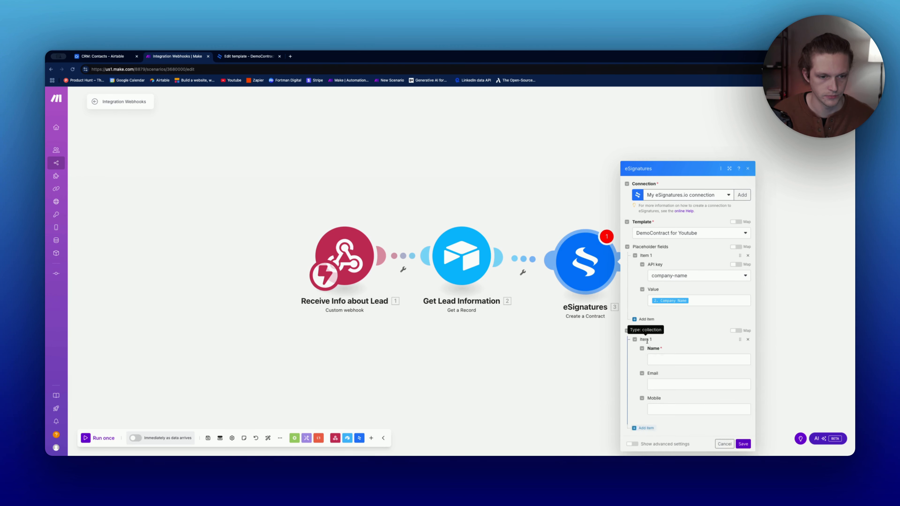
pyautogui.click(660, 315)
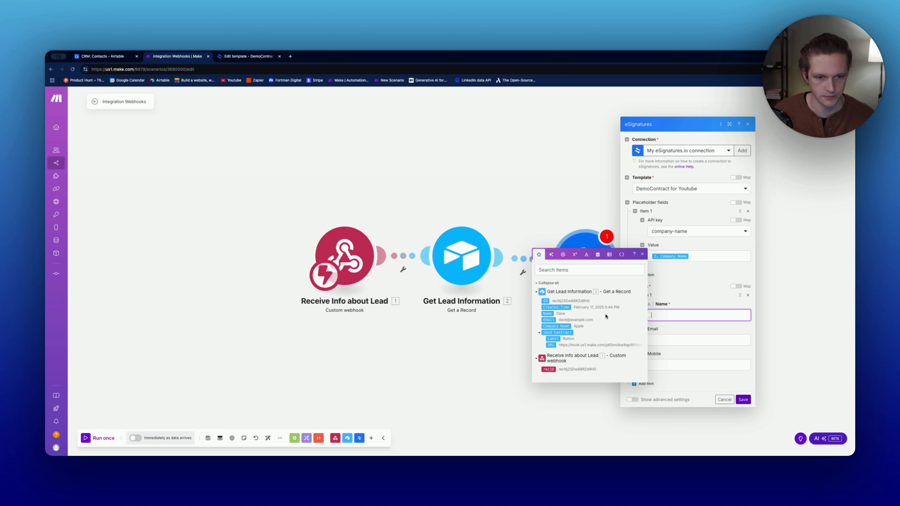
pyautogui.click(554, 314)
pyautogui.click(667, 340)
pyautogui.click(552, 344)
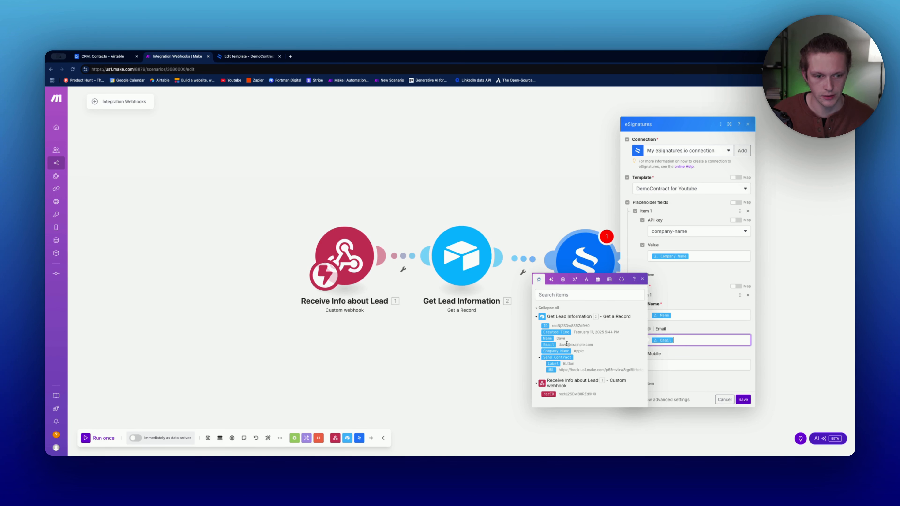
pyautogui.click(684, 349)
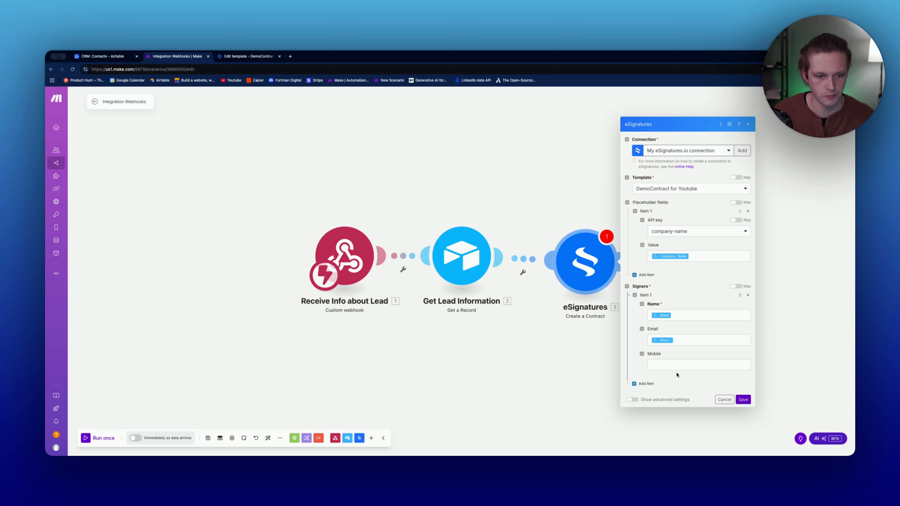
# - Show the eSignatures module's advanced settings and review the additional signer options, including the redirect URL
pyautogui.click(633, 400)
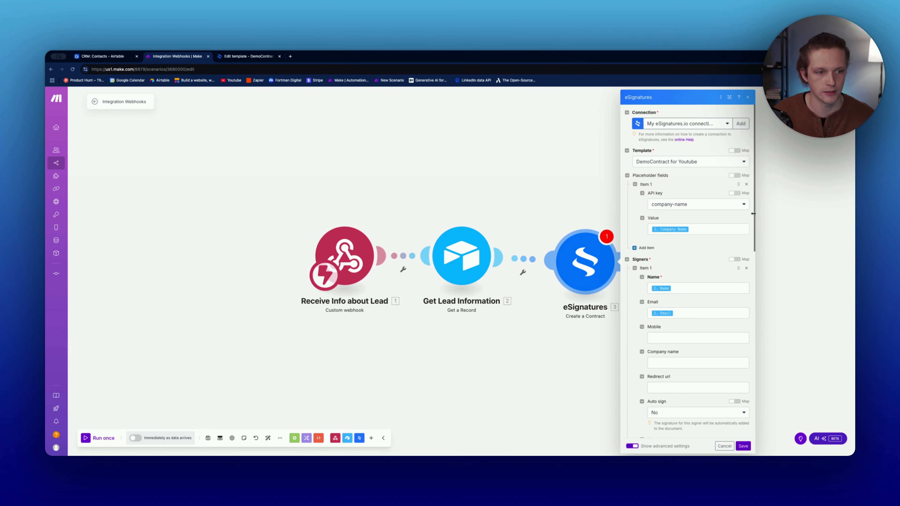
pyautogui.moveTo(756, 248); pyautogui.dragTo(764, 248)
pyautogui.scroll(-5, 766, 269)
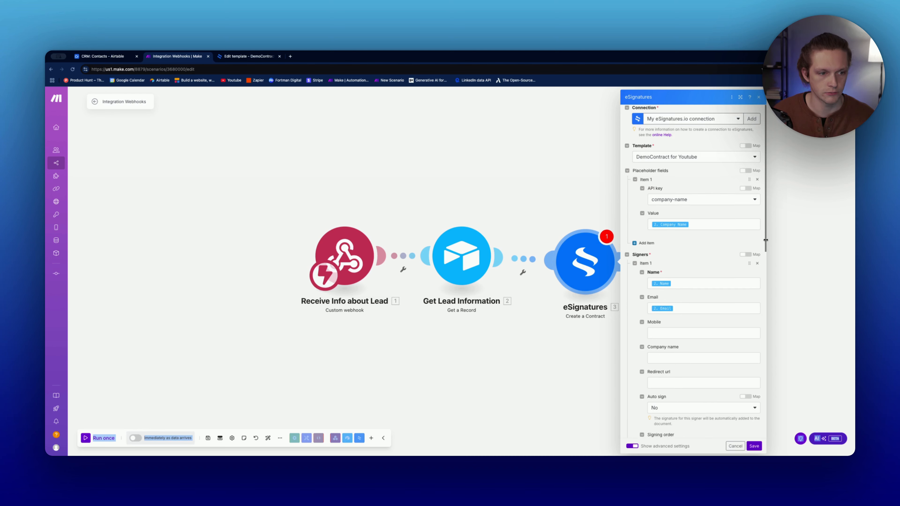
pyautogui.scroll(1, 768, 296)
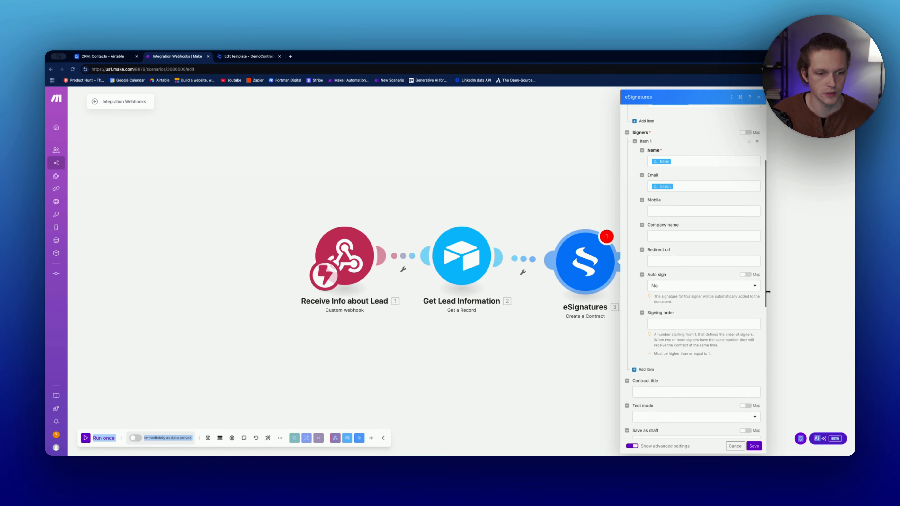
pyautogui.moveTo(768, 292); pyautogui.dragTo(768, 292)
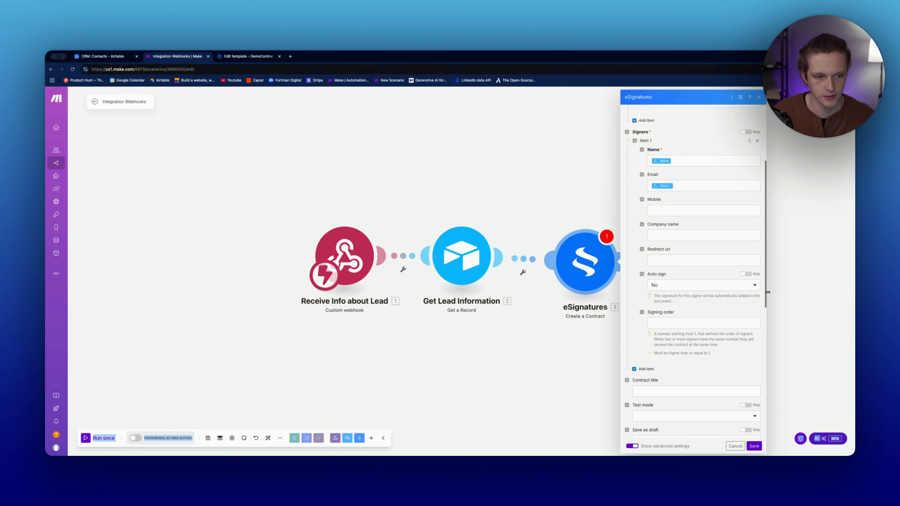
pyautogui.click(671, 261)
pyautogui.click(689, 276)
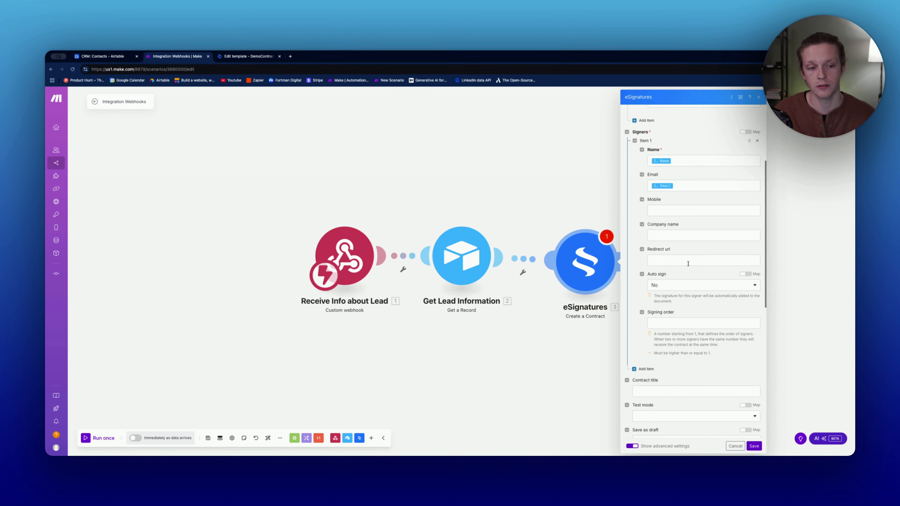
pyautogui.click(688, 264)
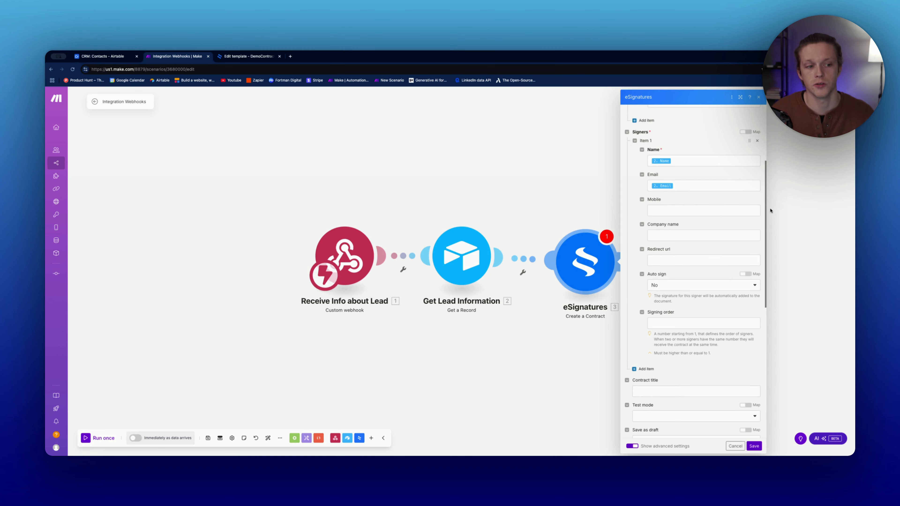
pyautogui.moveTo(764, 231); pyautogui.dragTo(762, 216)
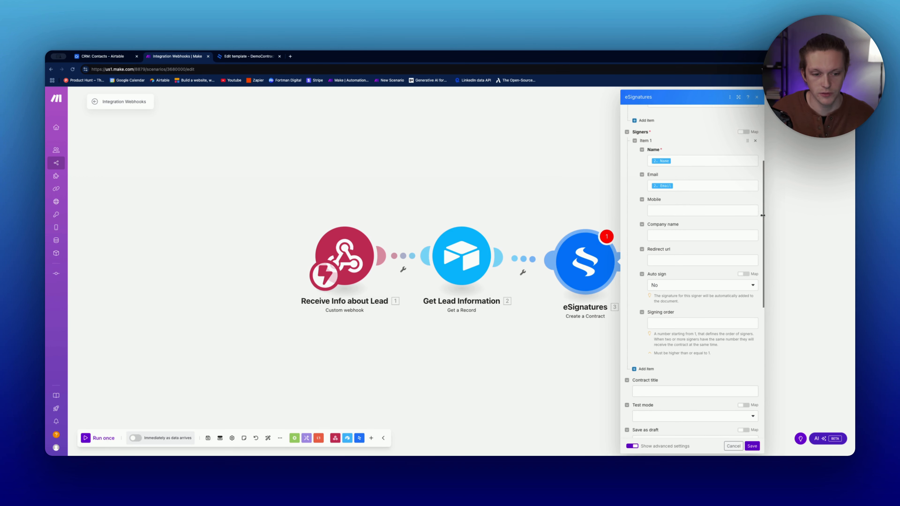
# - Set the contract's test mode to "Test contract" and save the eSignatures module settings
pyautogui.scroll(-8, 722, 287)
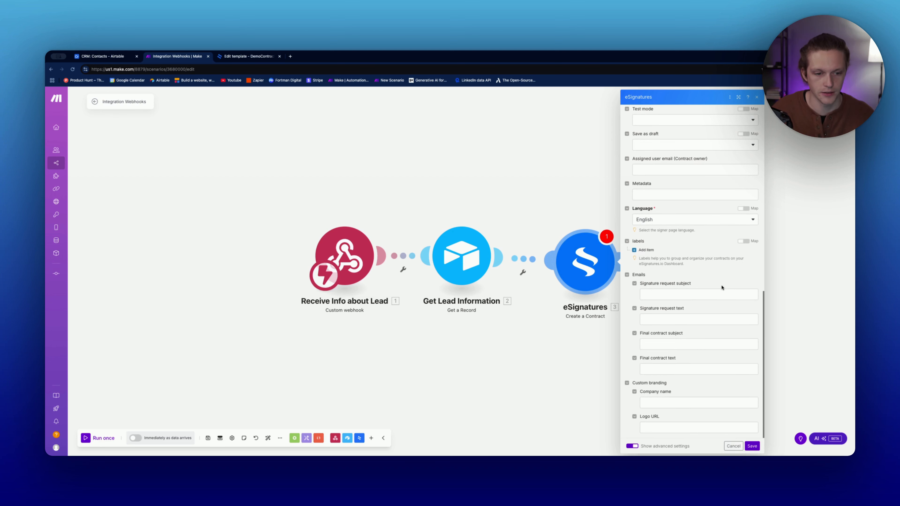
pyautogui.scroll(10, 722, 290)
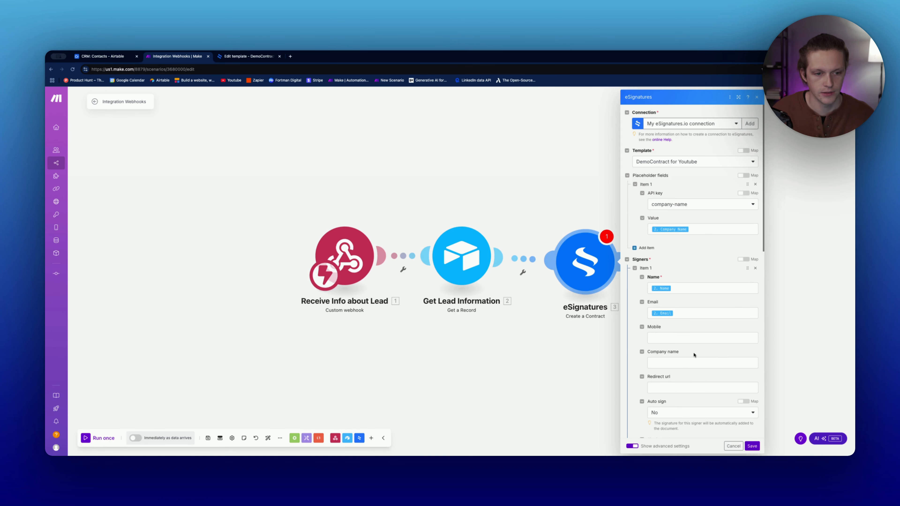
pyautogui.scroll(-5, 694, 355)
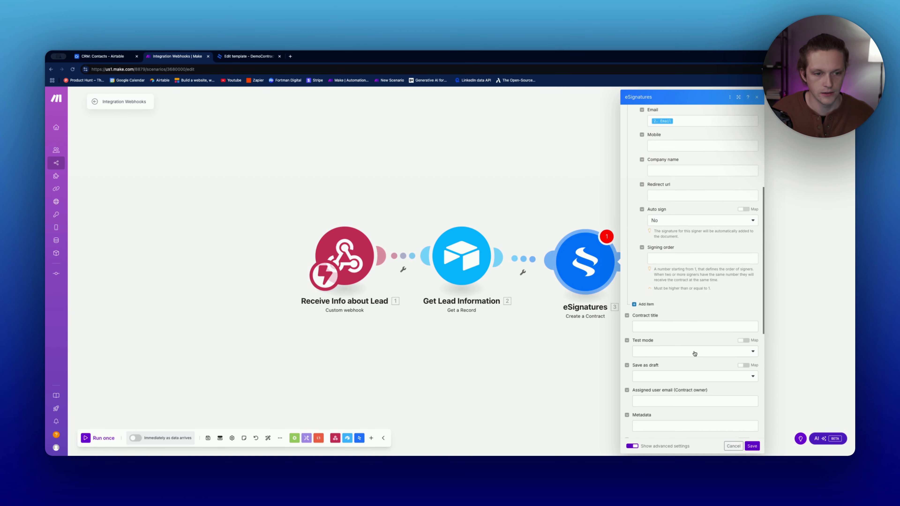
pyautogui.click(666, 347)
pyautogui.click(654, 375)
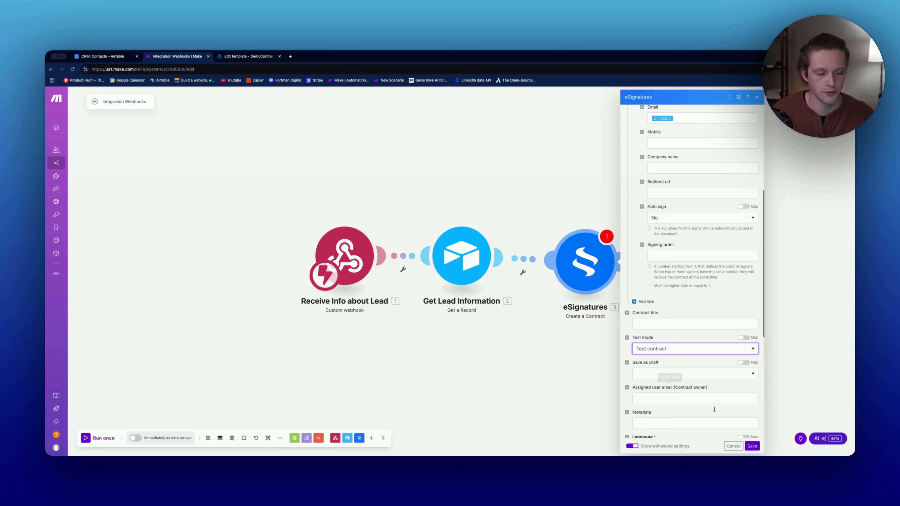
pyautogui.click(752, 446)
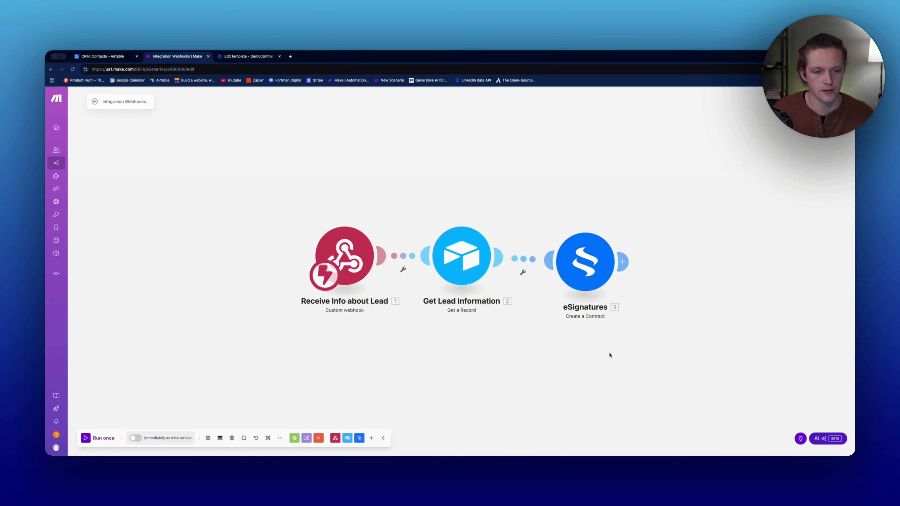
# - Switch to the eSignatures site, save the demo contract template again and open the contracts dashboard
pyautogui.moveTo(610, 356); pyautogui.dragTo(517, 338)
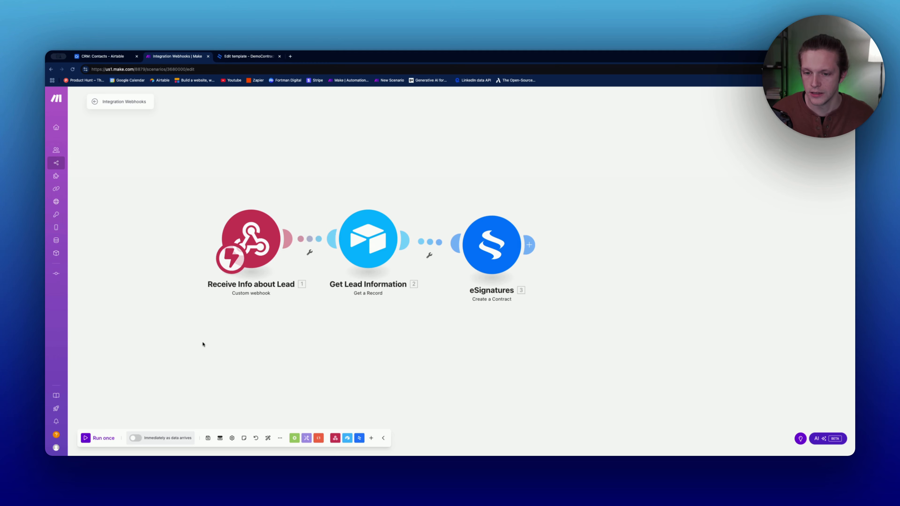
pyautogui.click(235, 57)
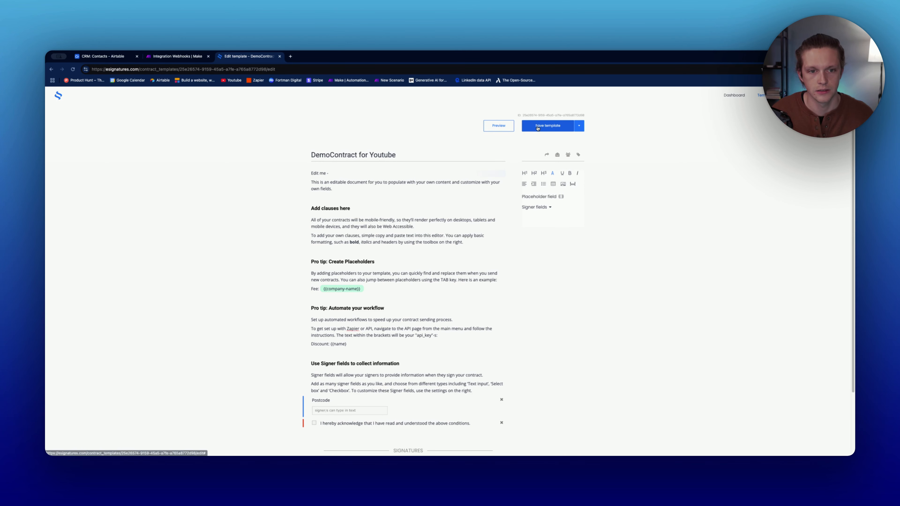
pyautogui.click(552, 127)
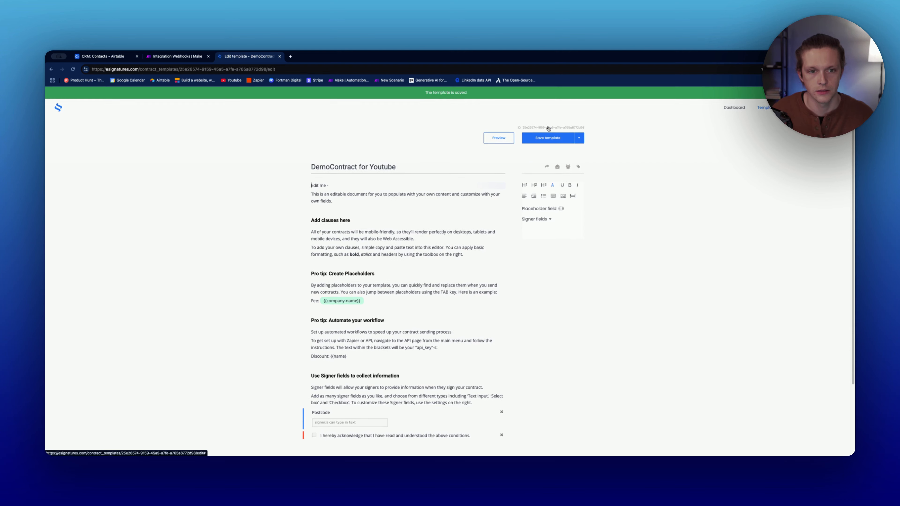
pyautogui.click(736, 108)
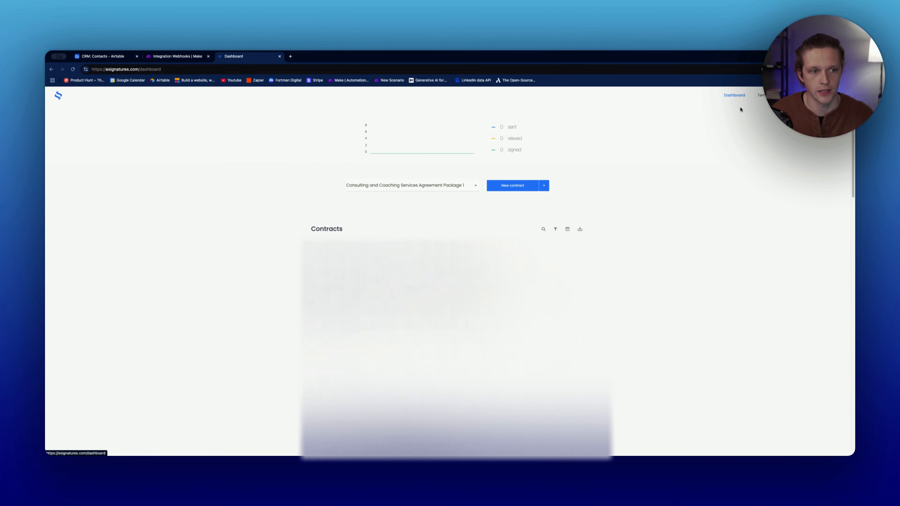
# - Run the Make scenario once, waiting for new data, and trigger Send Contract for the McDonalds record in the Airtable Contacts table
pyautogui.click(168, 60)
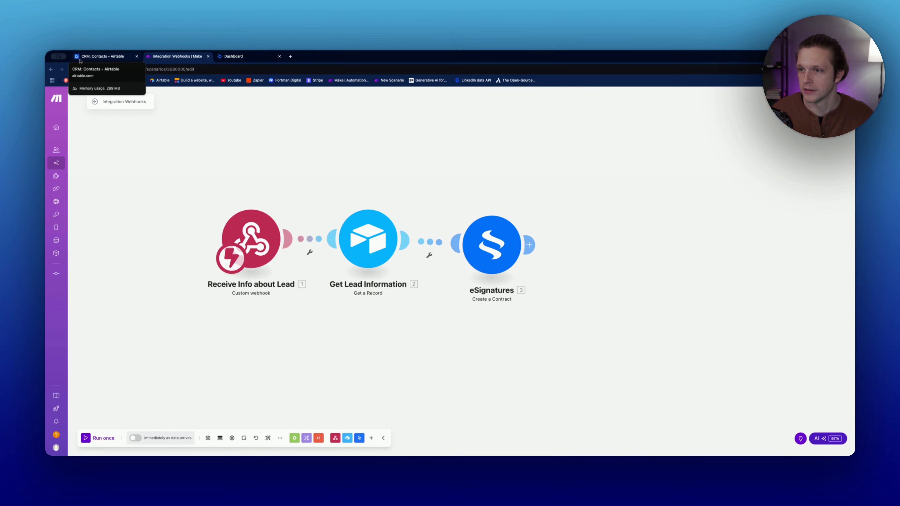
pyautogui.click(95, 57)
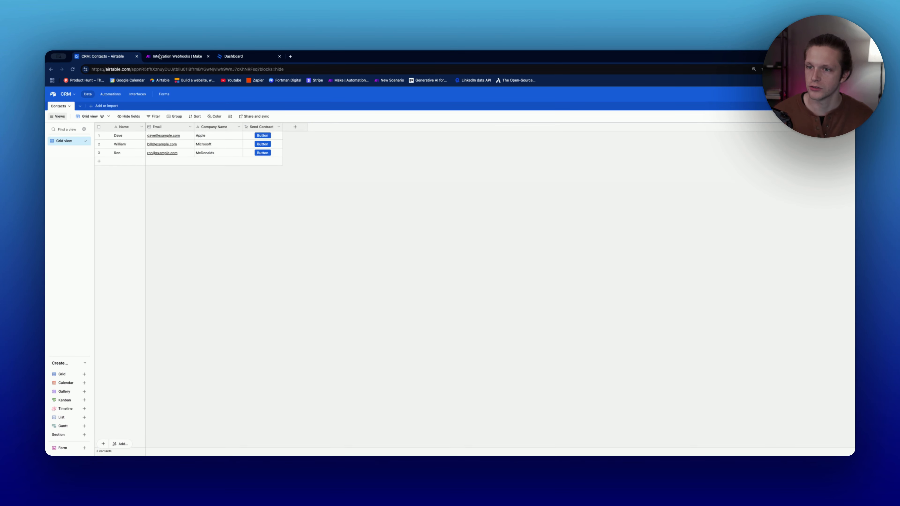
pyautogui.click(187, 58)
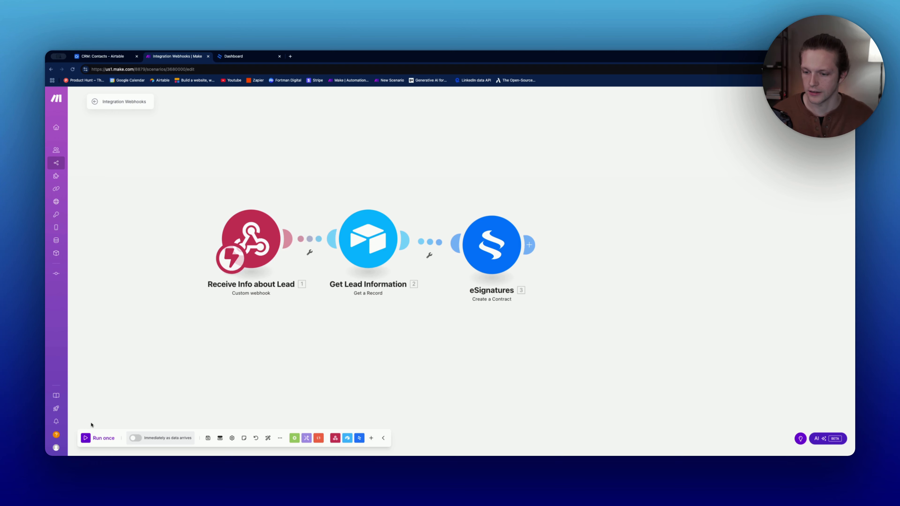
pyautogui.click(86, 439)
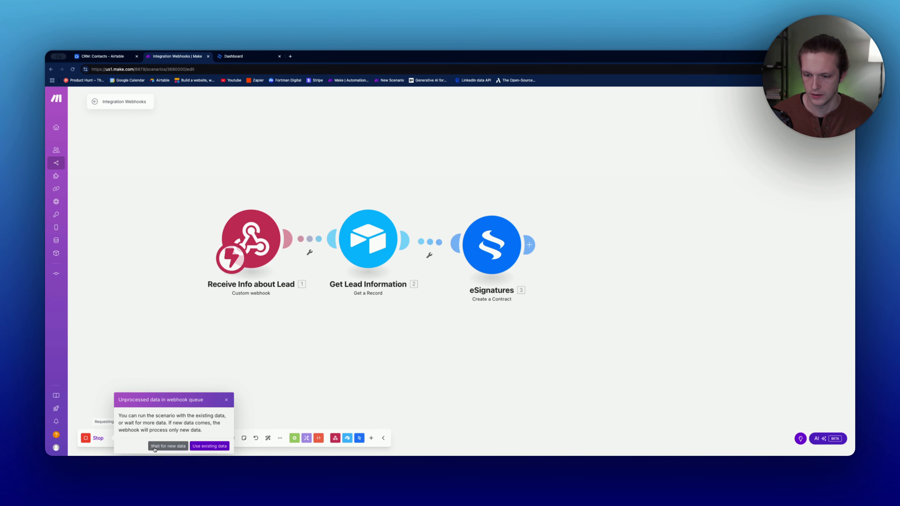
pyautogui.click(155, 447)
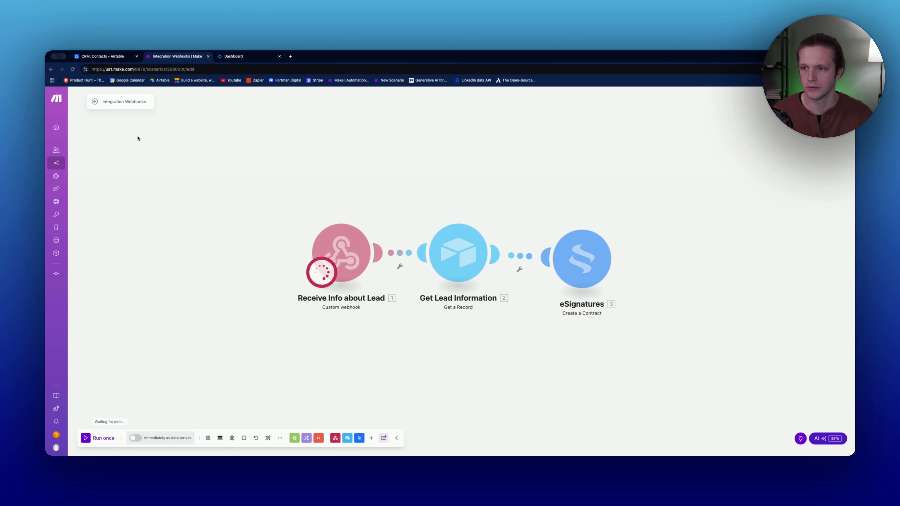
pyautogui.click(124, 58)
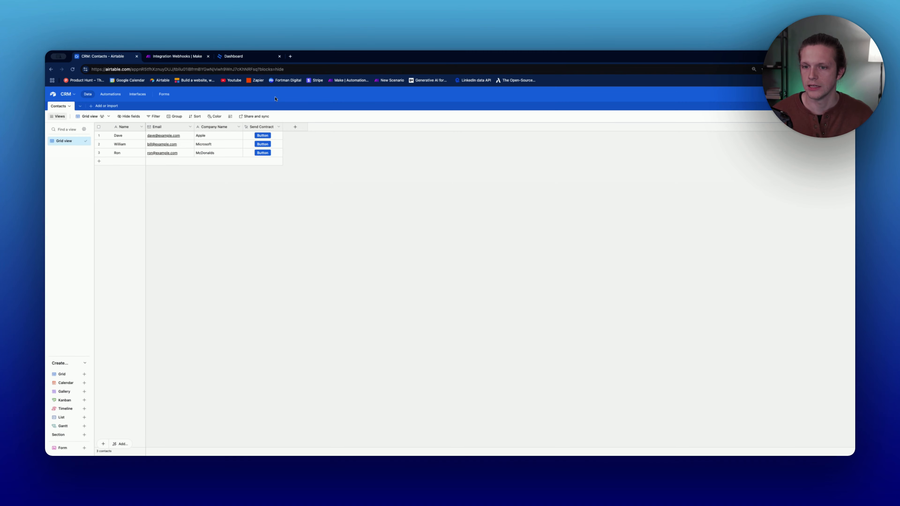
pyautogui.click(263, 153)
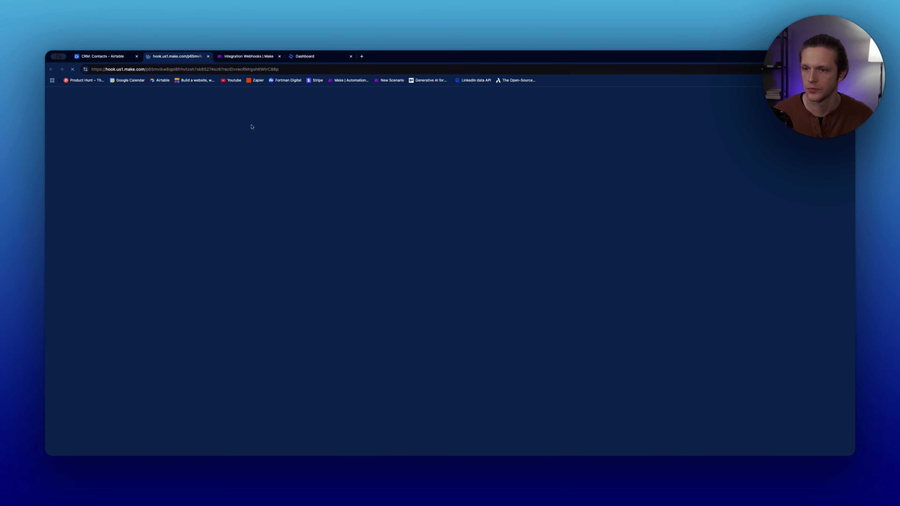
pyautogui.click(219, 59)
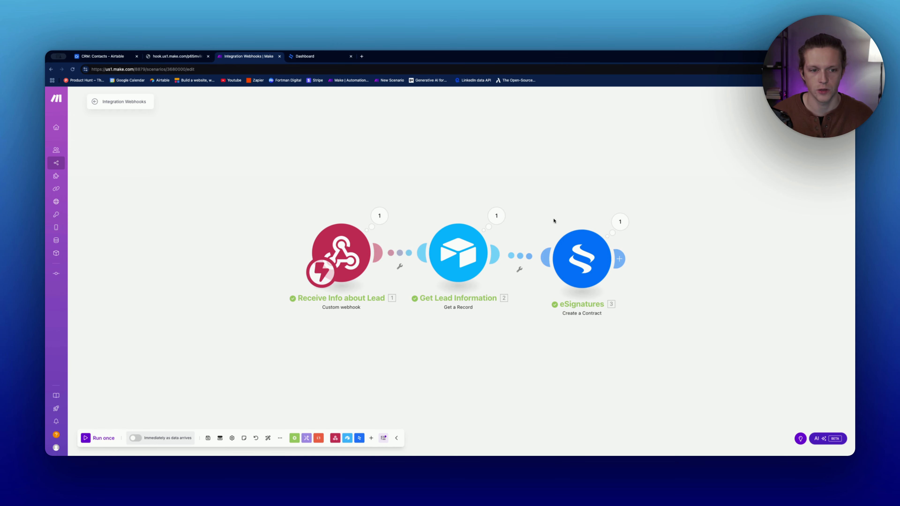
# - Refresh the eSignatures dashboard, open the McDonalds contact's DemoContract for Youtube and check its filled-in placeholders in the contract view
pyautogui.click(305, 57)
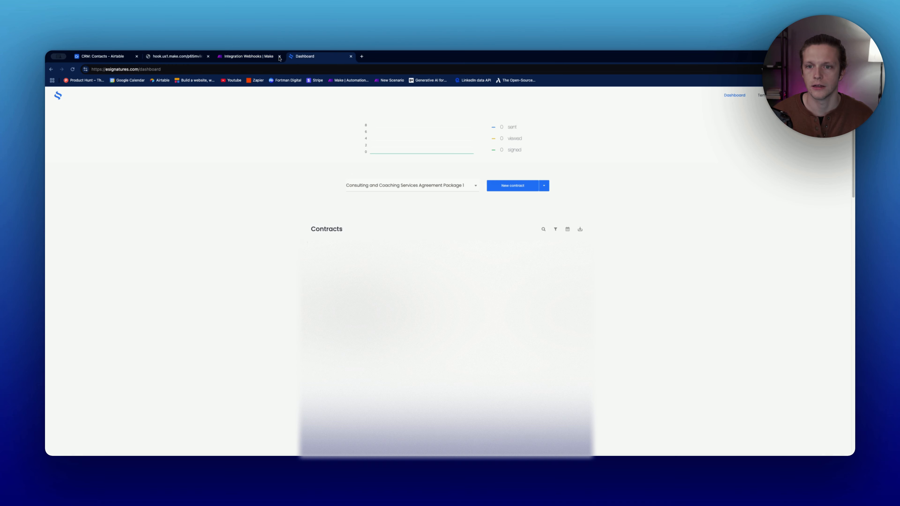
pyautogui.click(73, 70)
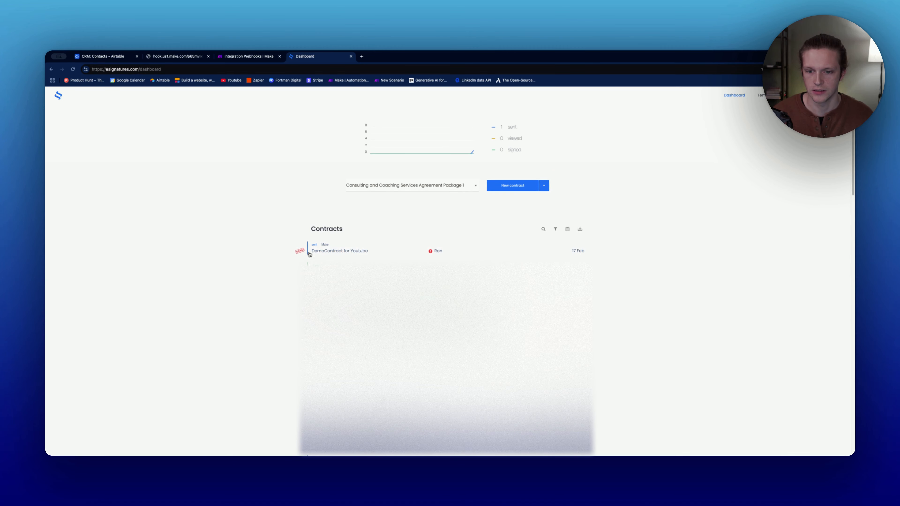
pyautogui.click(395, 252)
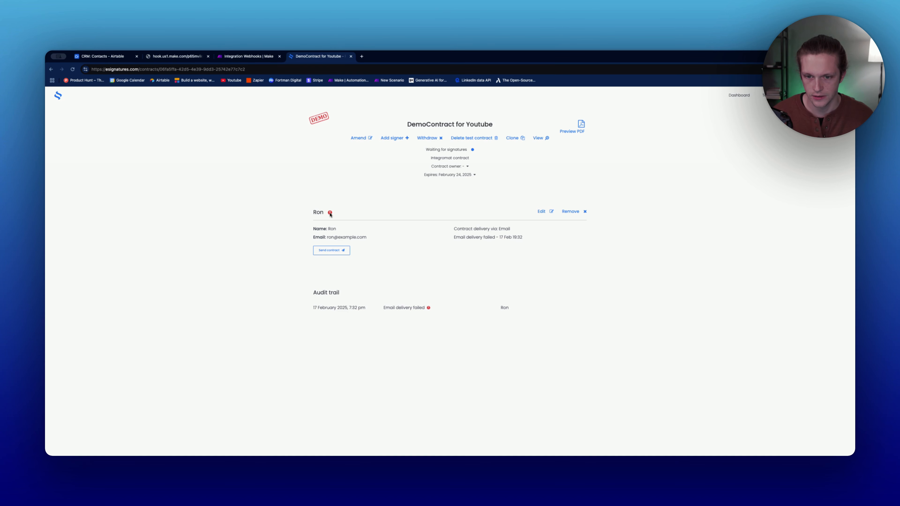
pyautogui.moveTo(319, 117)
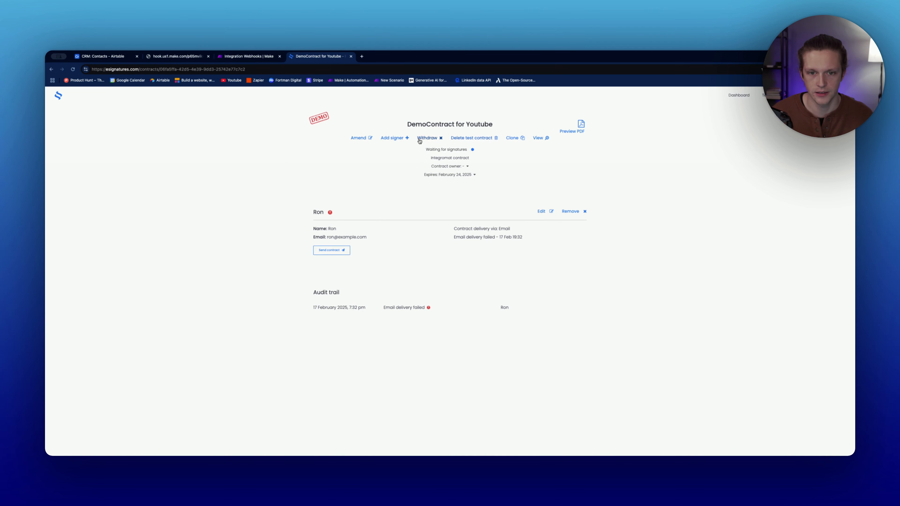
pyautogui.click(544, 140)
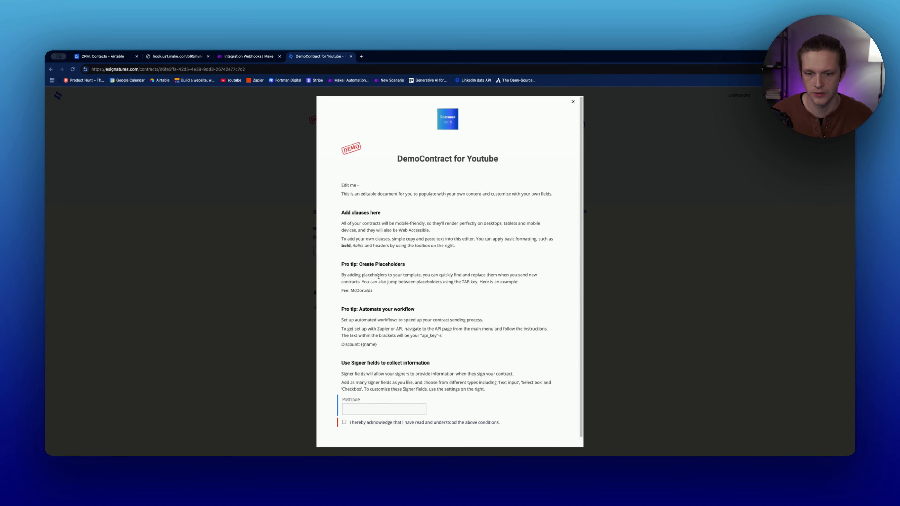
pyautogui.moveTo(351, 292); pyautogui.dragTo(373, 291)
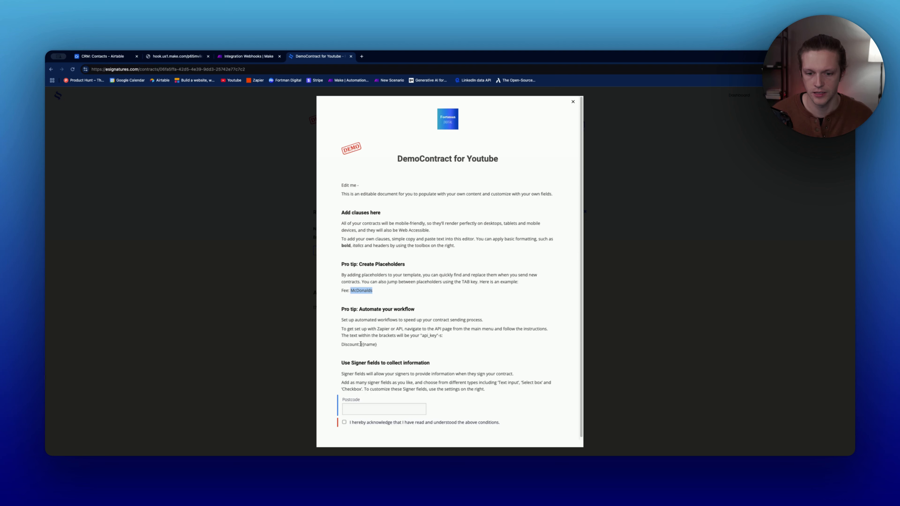
pyautogui.click(313, 96)
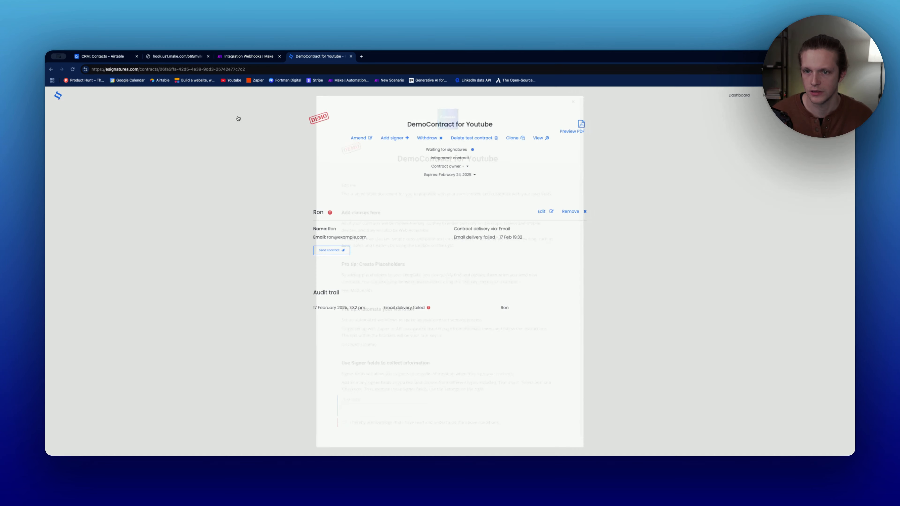
# - Complete the Discount placeholder as {{name}} in the DemoContract for Youtube template and save the template
pyautogui.click(58, 96)
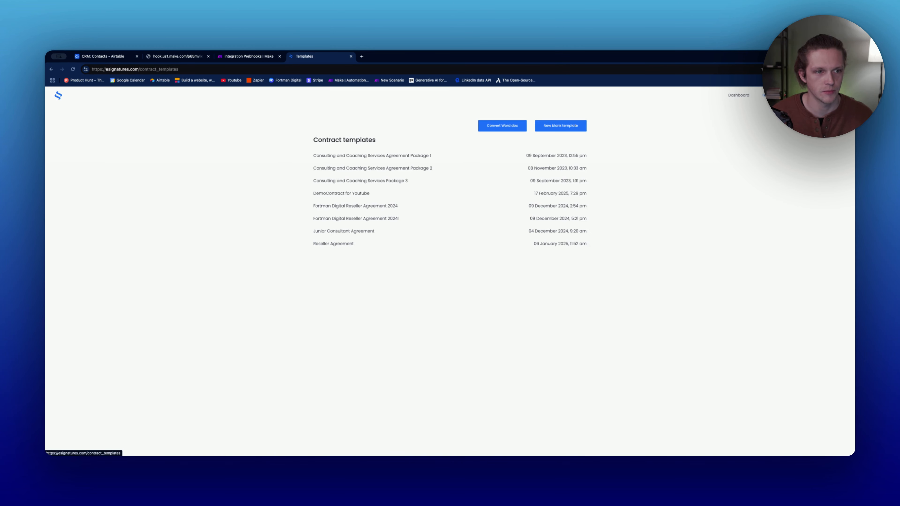
pyautogui.click(351, 193)
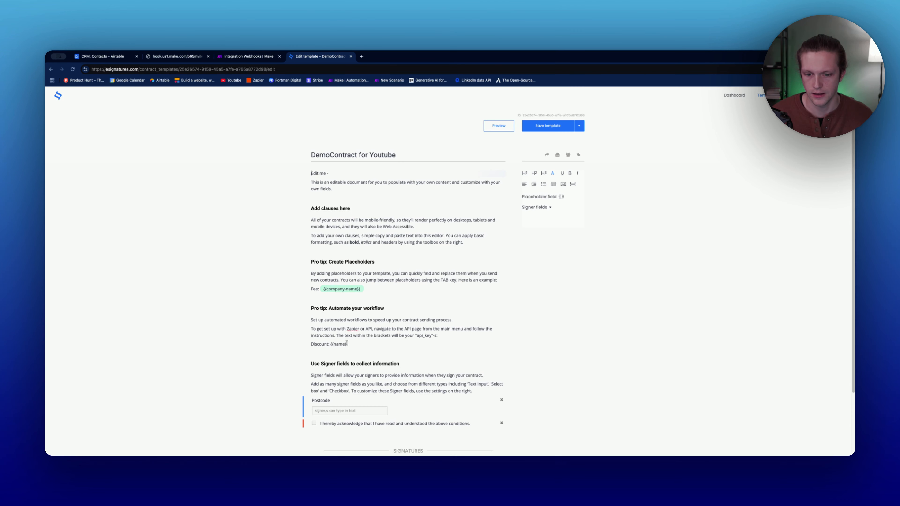
pyautogui.write('}')
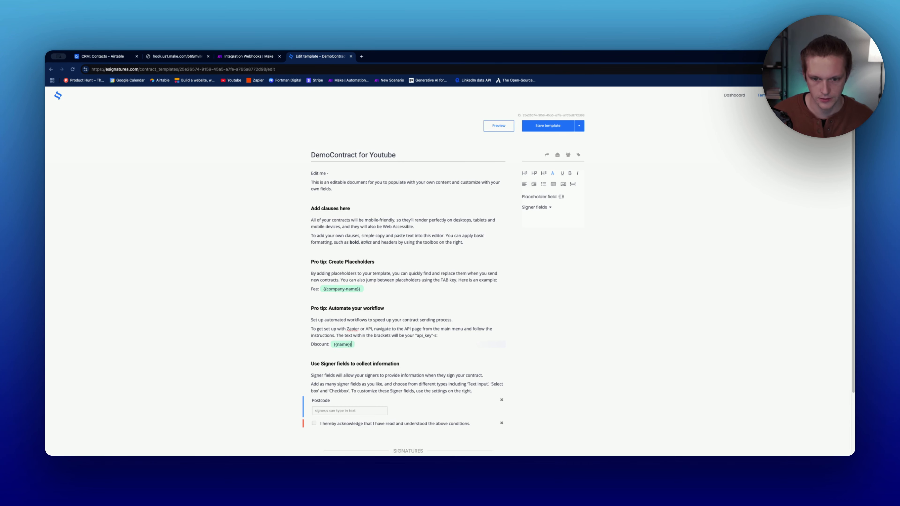
pyautogui.click(548, 125)
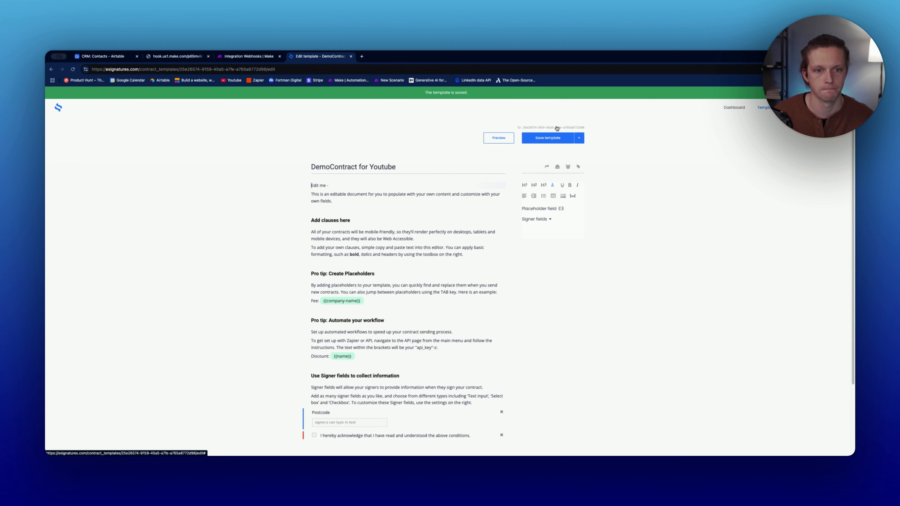
# - Run the Make scenario again with new webhook data by triggering Send Contract for the Apple record in Airtable
pyautogui.click(238, 57)
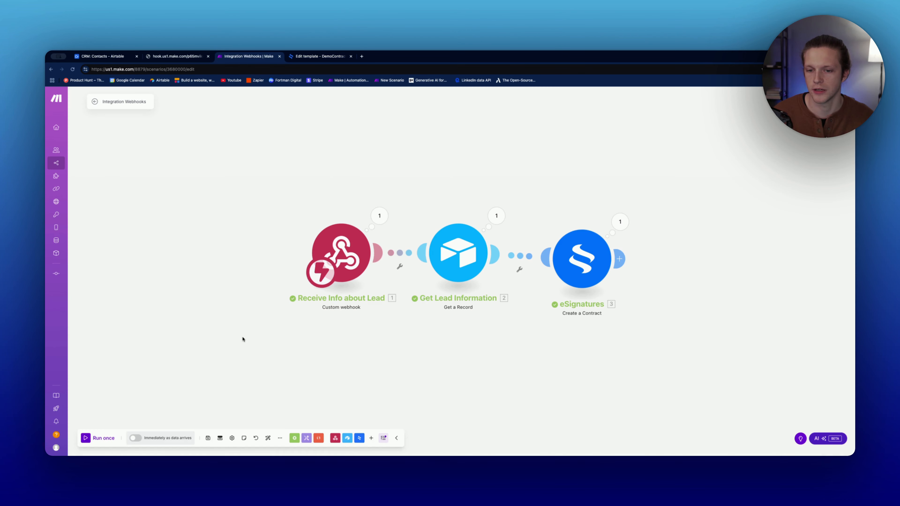
pyautogui.click(94, 439)
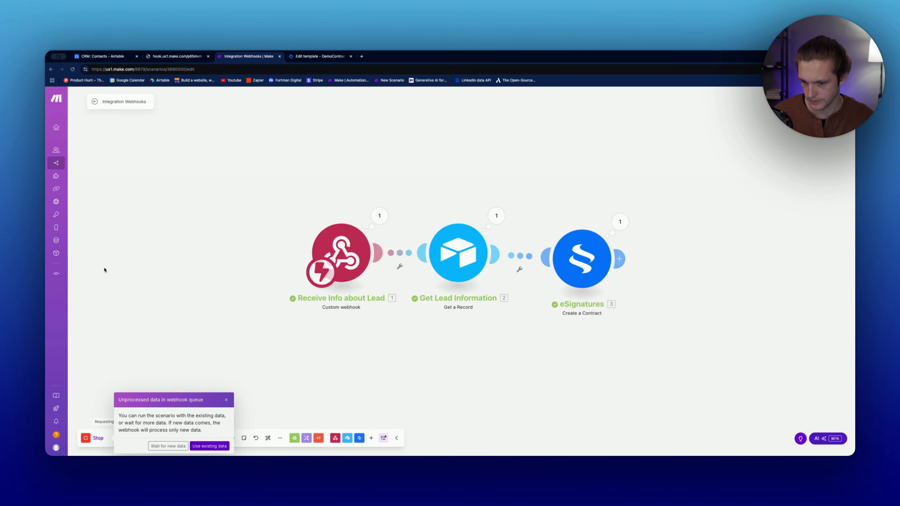
pyautogui.click(168, 446)
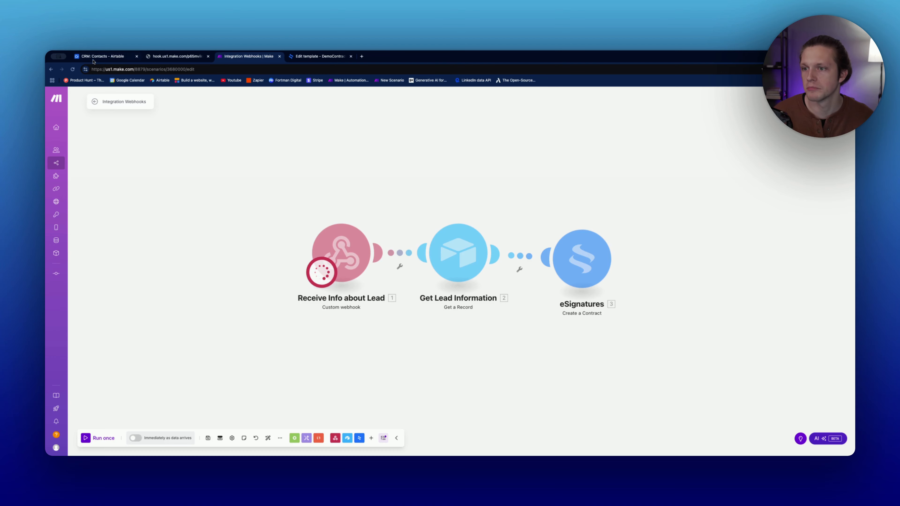
pyautogui.hotkey('ctrl', '1')
pyautogui.click(256, 143)
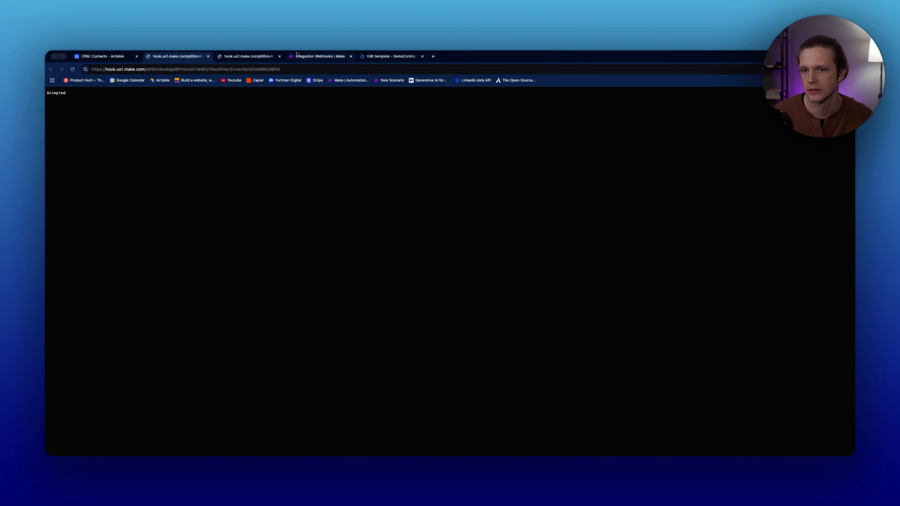
pyautogui.click(302, 58)
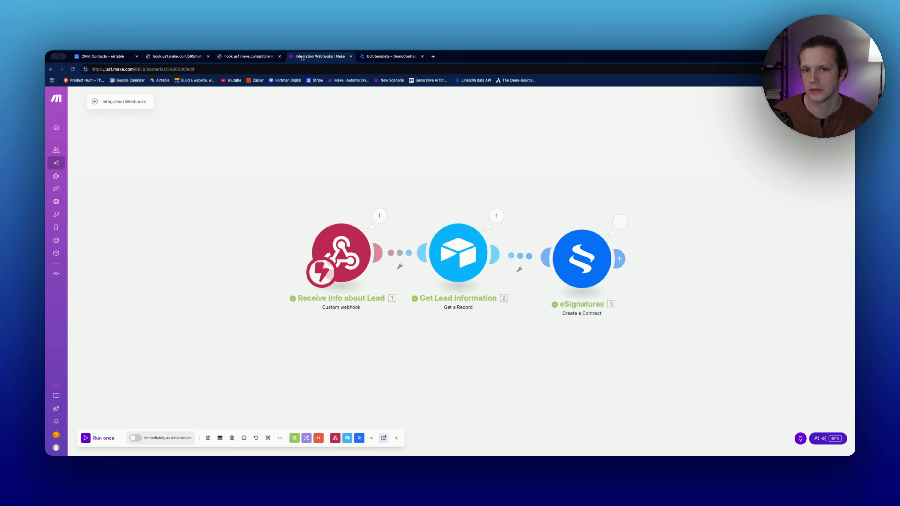
# - Open the Apple contact's new contract from the eSignatures dashboard and check the Fee and Discount placeholders in its text
pyautogui.click(371, 58)
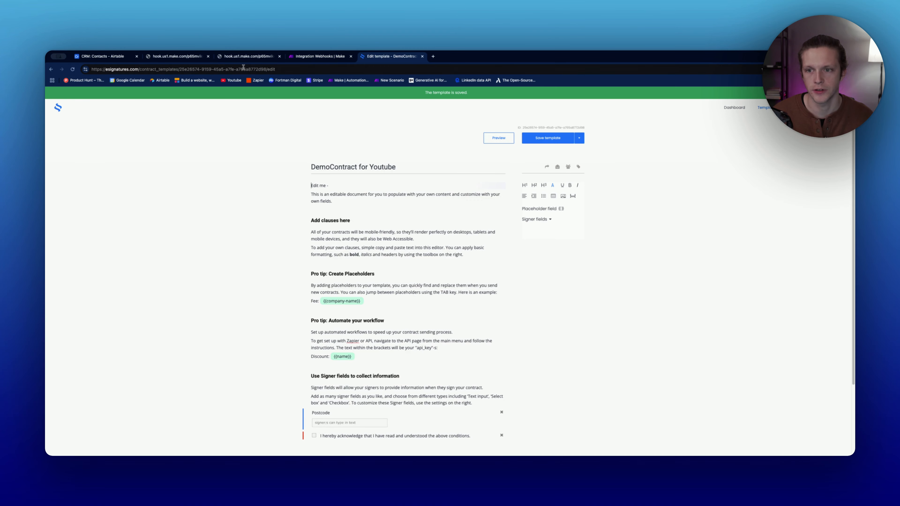
pyautogui.click(742, 108)
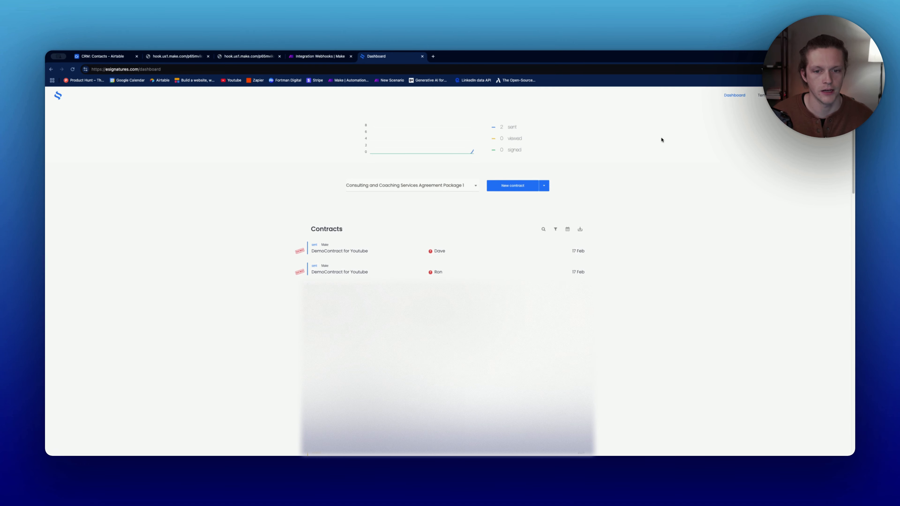
pyautogui.click(330, 251)
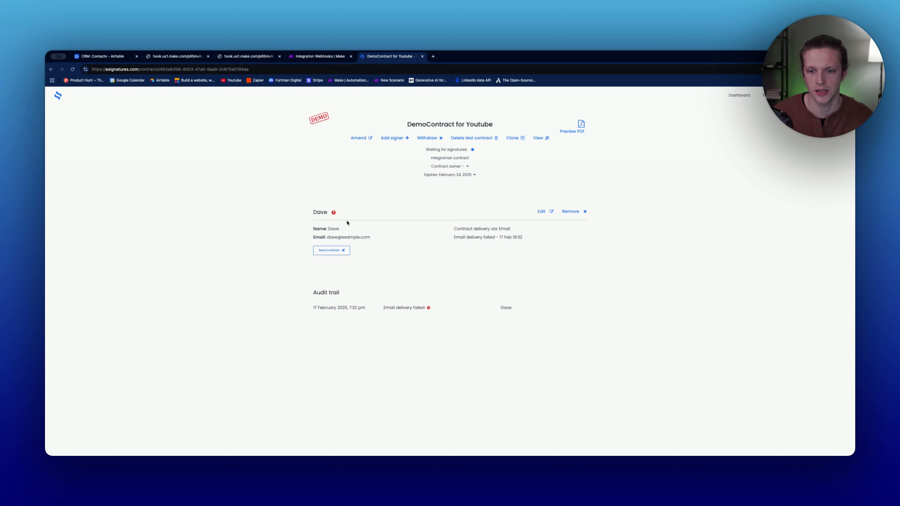
pyautogui.click(536, 139)
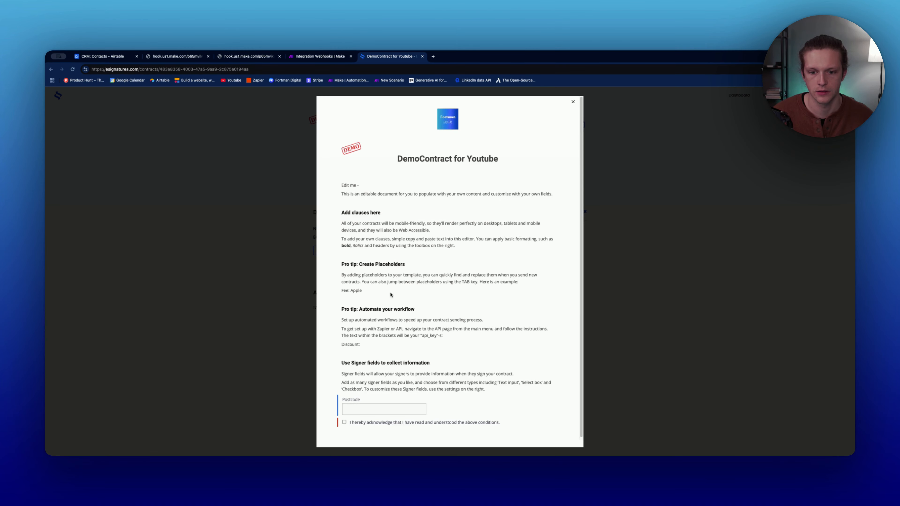
pyautogui.moveTo(351, 291); pyautogui.dragTo(363, 291)
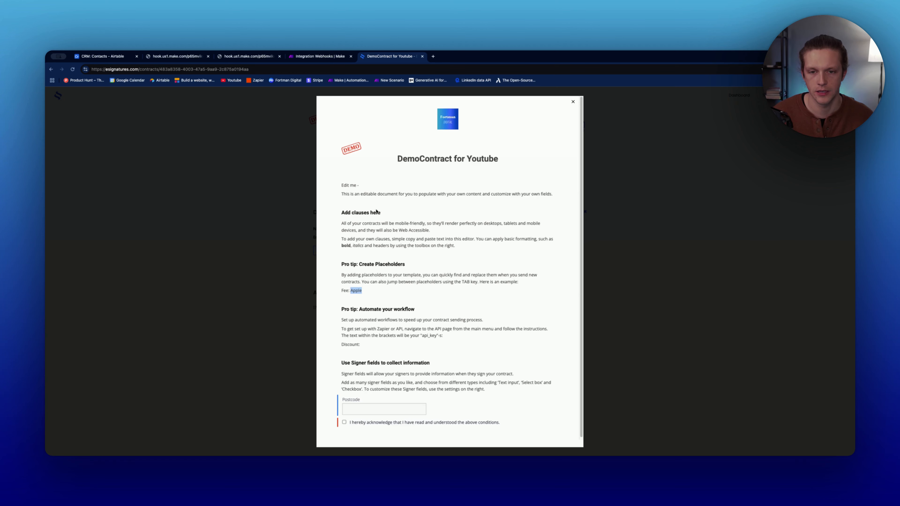
# - Add a second placeholder field "name" to Make's eSignatures module, map it to Name from Get Lead Information and save
pyautogui.click(320, 56)
pyautogui.click(581, 259)
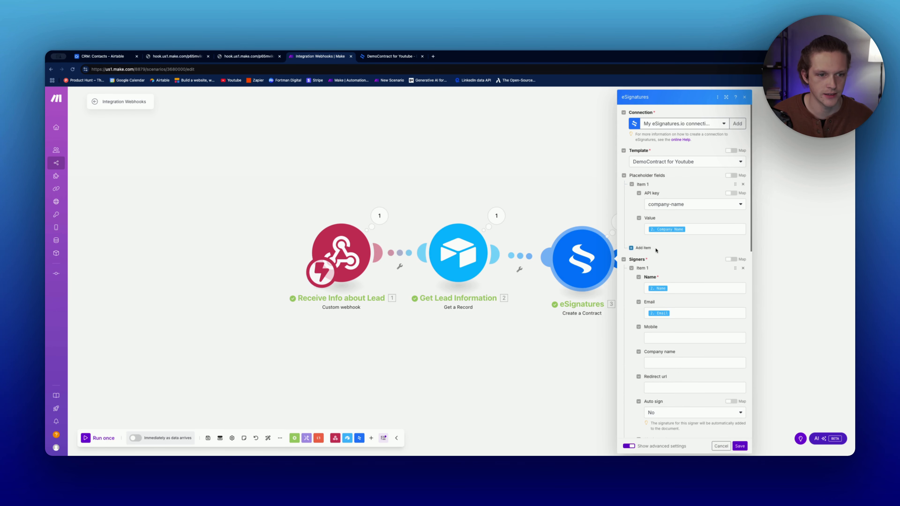
pyautogui.click(640, 248)
pyautogui.click(671, 271)
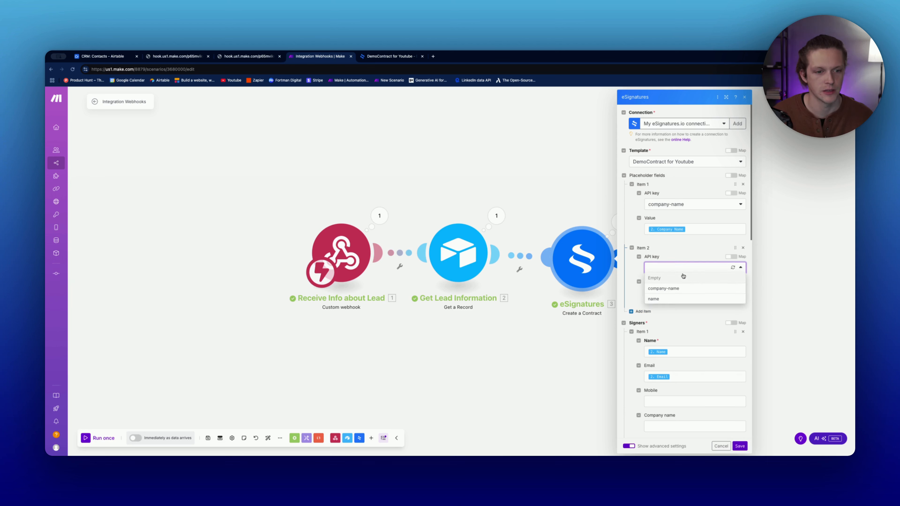
pyautogui.click(671, 297)
pyautogui.click(670, 292)
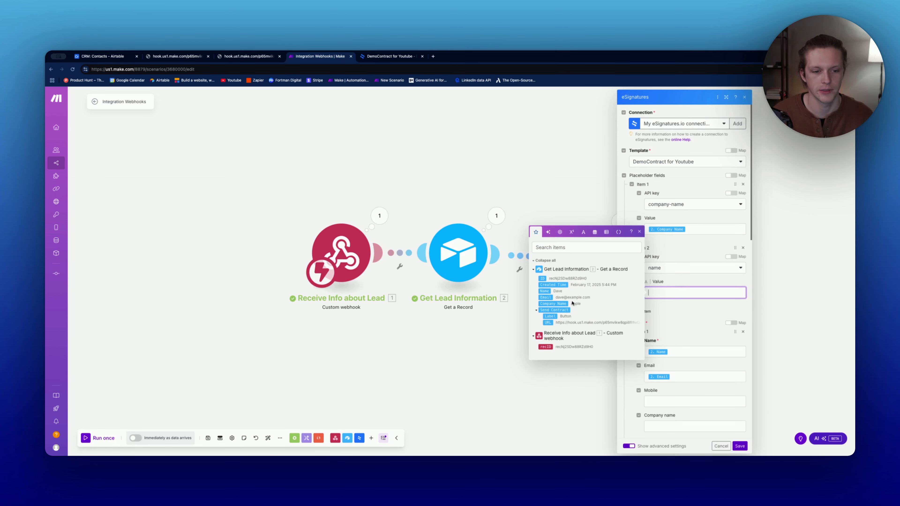
pyautogui.click(663, 355)
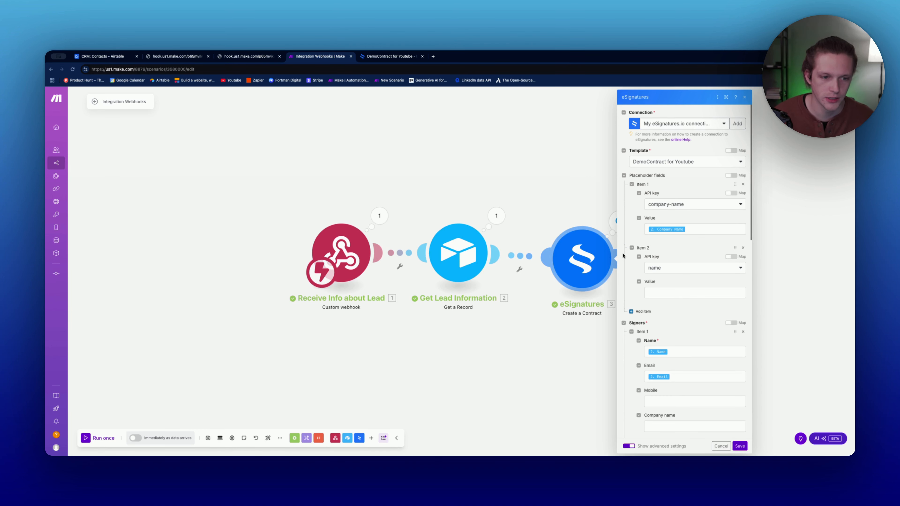
pyautogui.click(672, 292)
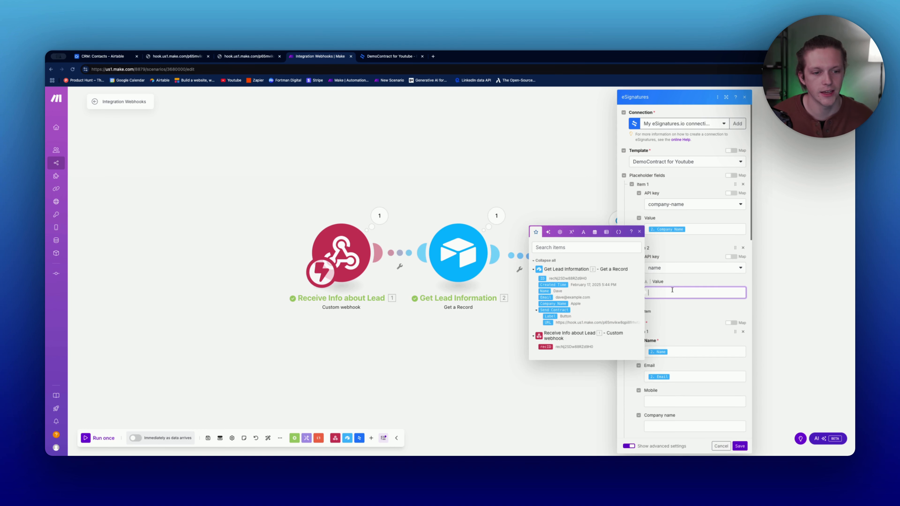
pyautogui.click(545, 291)
pyautogui.click(740, 446)
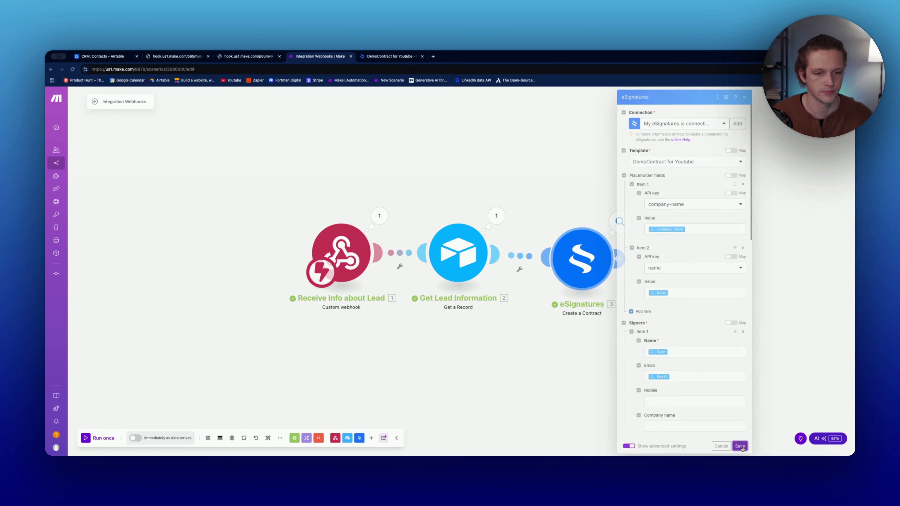
# - Save the Make scenario and run it once, choosing to wait for new webhook data
pyautogui.click(208, 437)
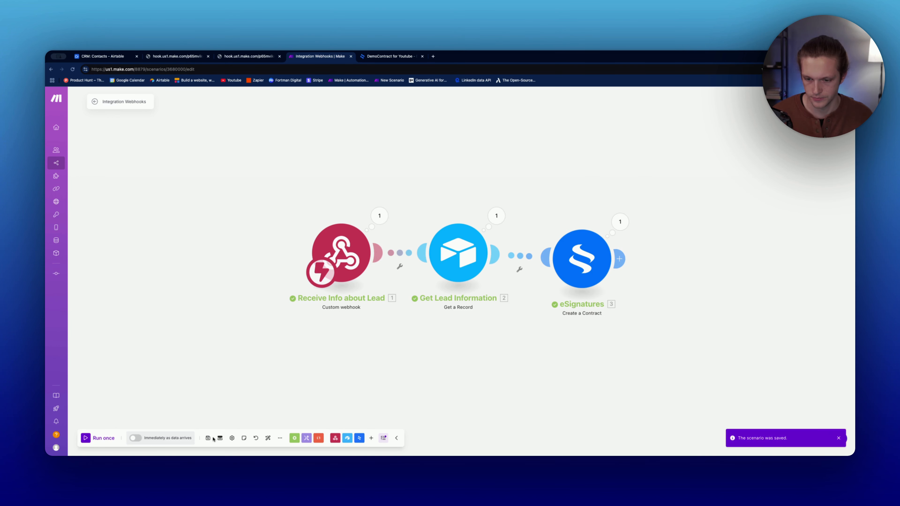
pyautogui.click(96, 441)
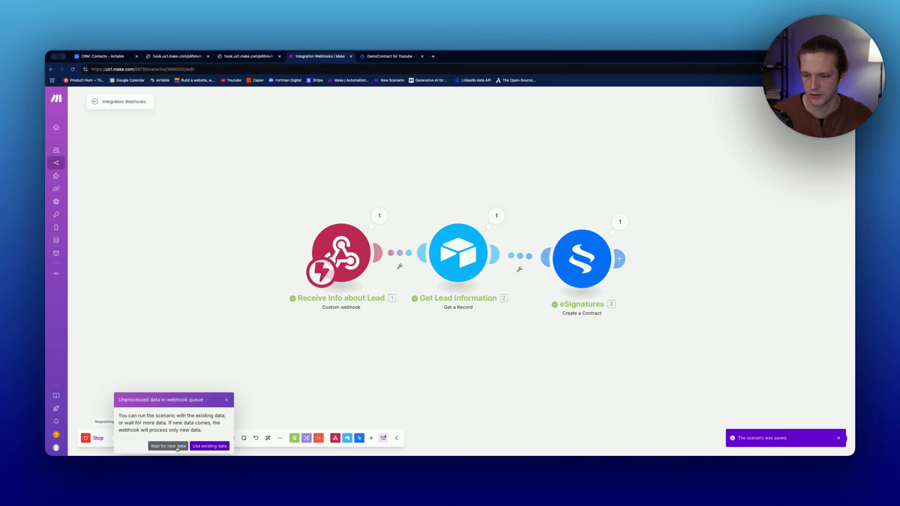
pyautogui.click(167, 447)
# - Switch to Airtable, close the webhook response tabs and trigger Send Contract for the Apple record
pyautogui.click(103, 56)
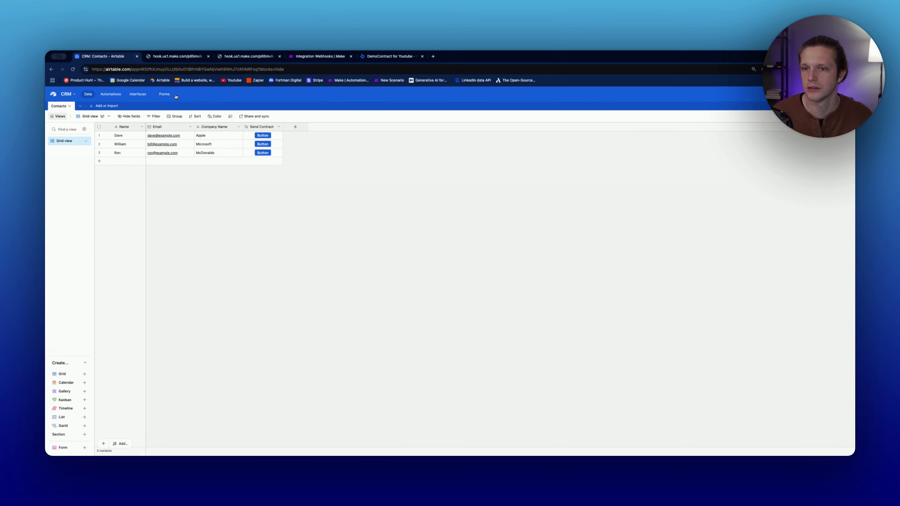
pyautogui.click(209, 56)
pyautogui.click(208, 56)
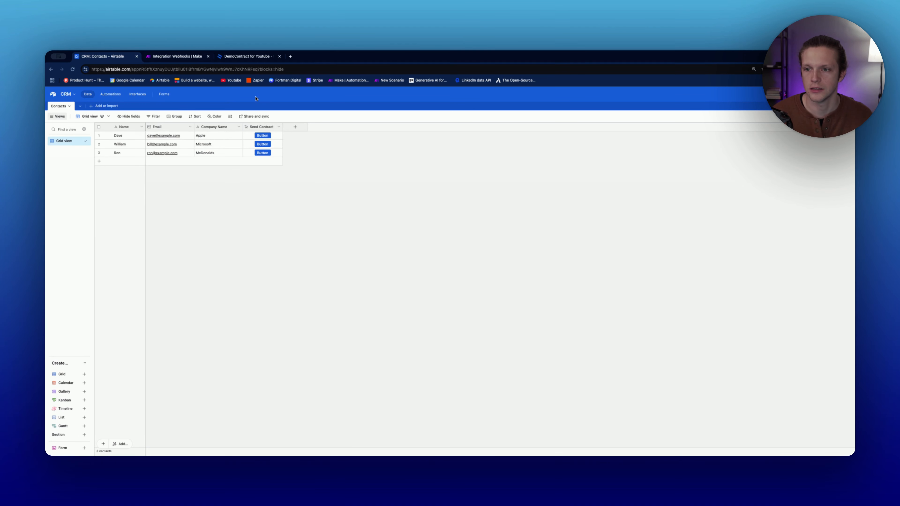
pyautogui.click(262, 144)
pyautogui.click(208, 56)
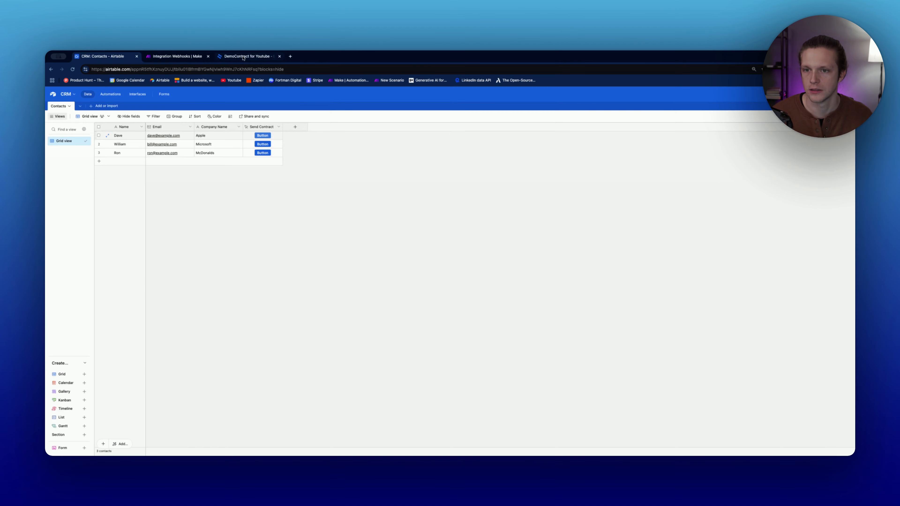
# - Refresh the eSignatures dashboard, open the Apple contact's newest contract and check the company and name values in its Fee and Discount lines
pyautogui.click(248, 56)
pyautogui.click(280, 111)
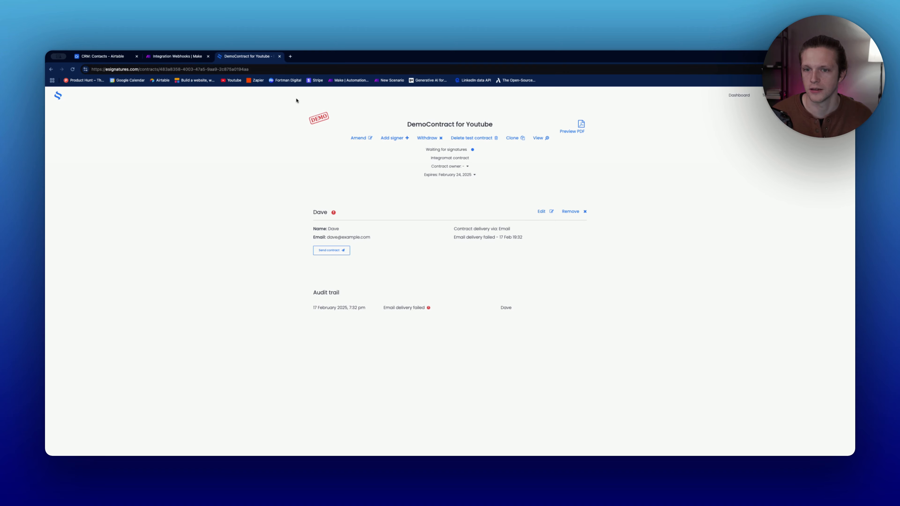
pyautogui.click(741, 95)
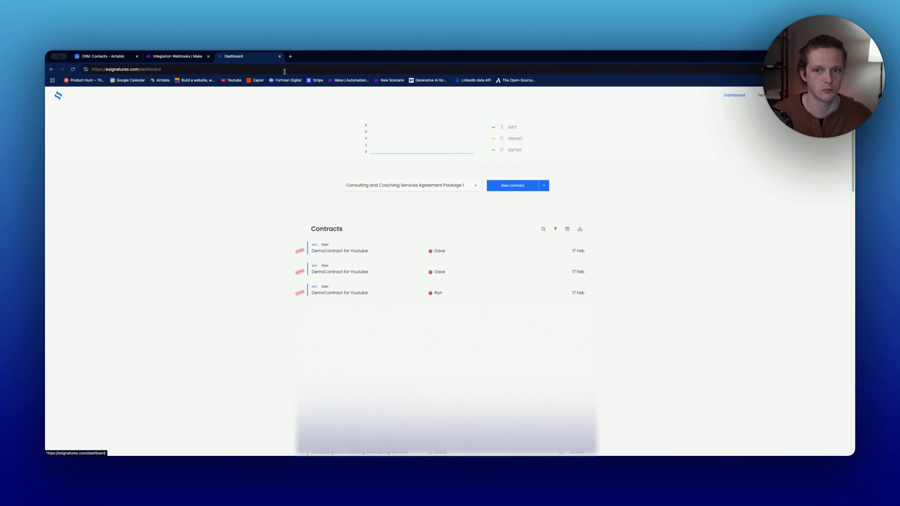
pyautogui.click(73, 70)
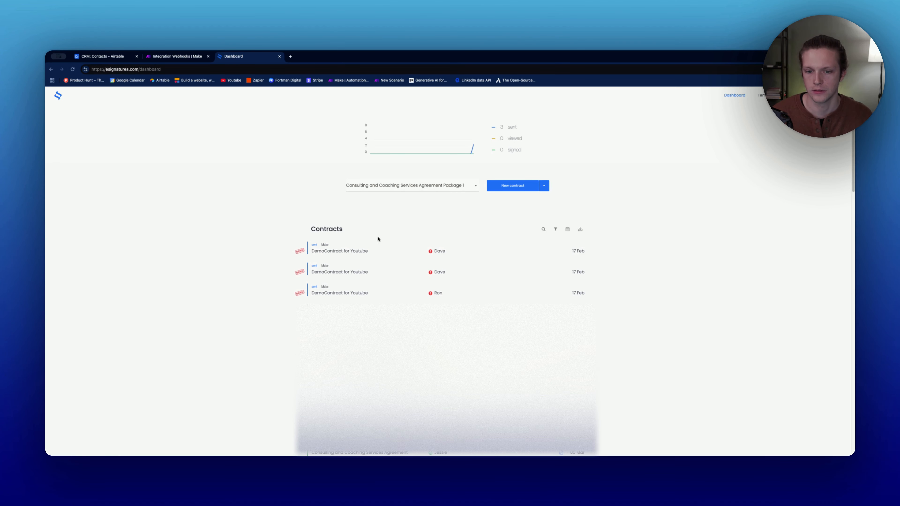
pyautogui.click(354, 253)
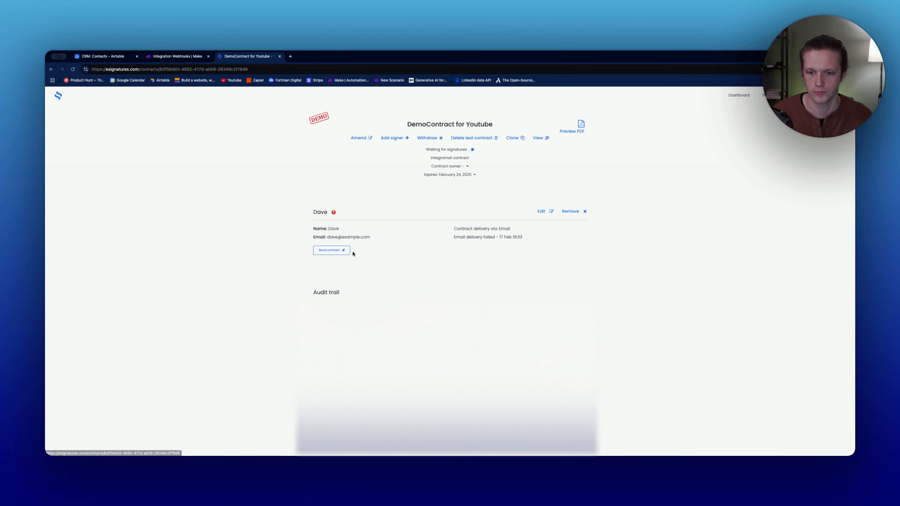
pyautogui.click(539, 138)
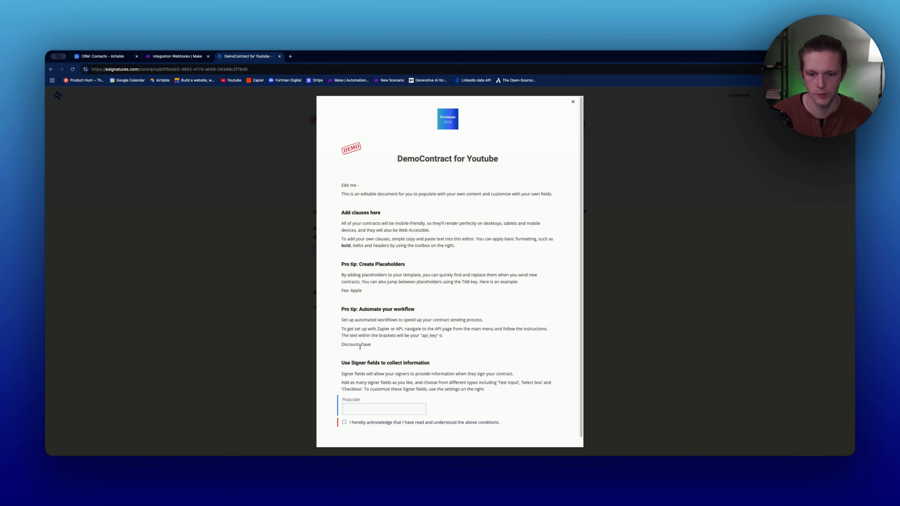
pyautogui.moveTo(360, 346); pyautogui.dragTo(378, 347)
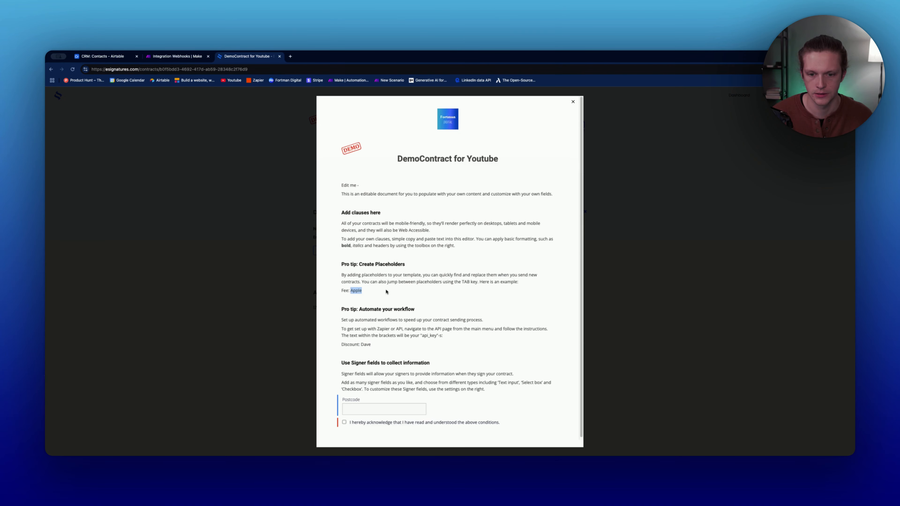
pyautogui.click(651, 239)
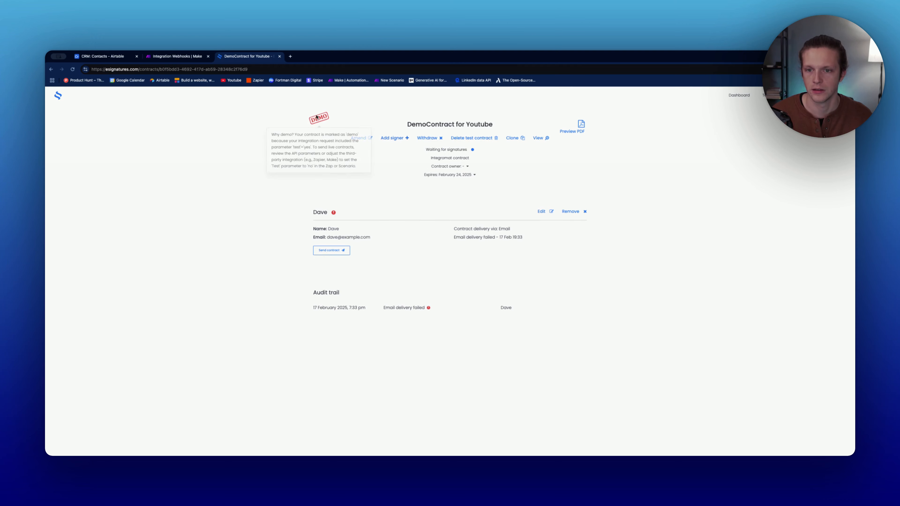